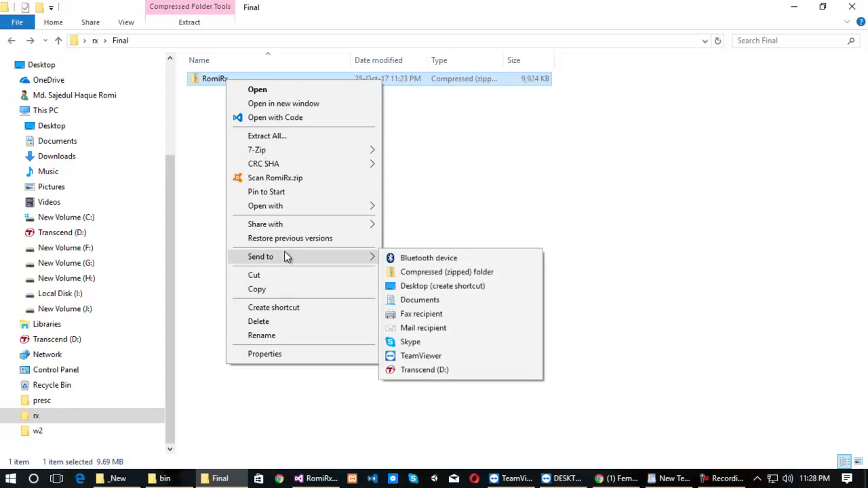
Extract RomiRx.zip with 7-Zip into a RomiRx folder and open that folder.
mouse_move(291, 152)
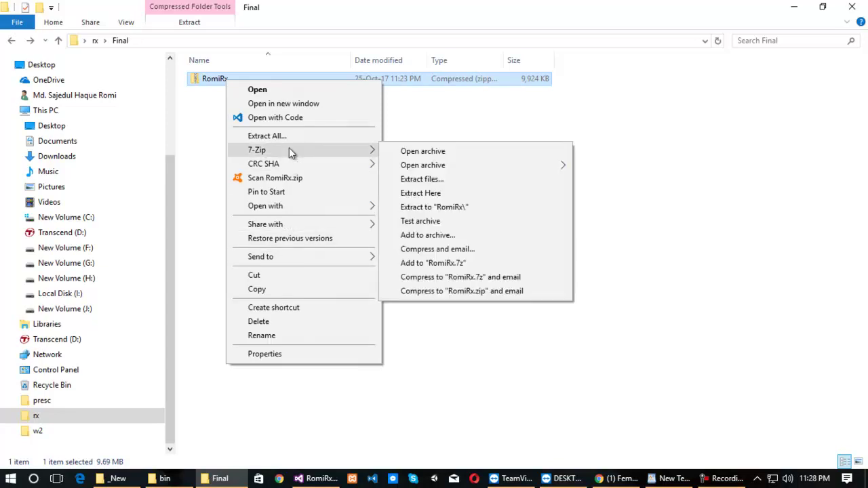
click(459, 207)
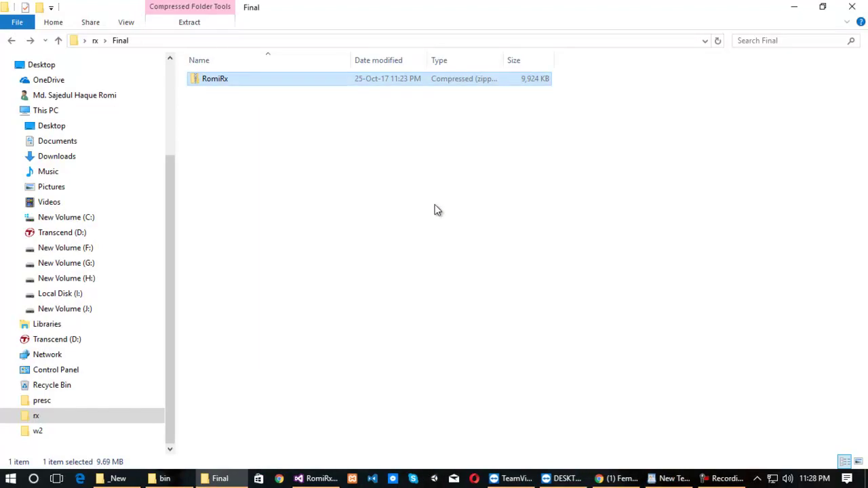
double_click(228, 81)
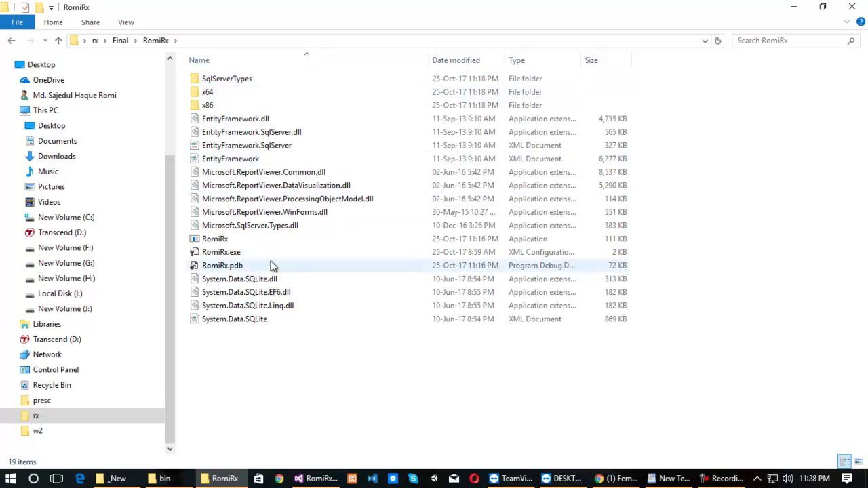
Launch RomiRx.exe, open the Doctor Detail form and reposition it over the Prescription window.
double_click(227, 241)
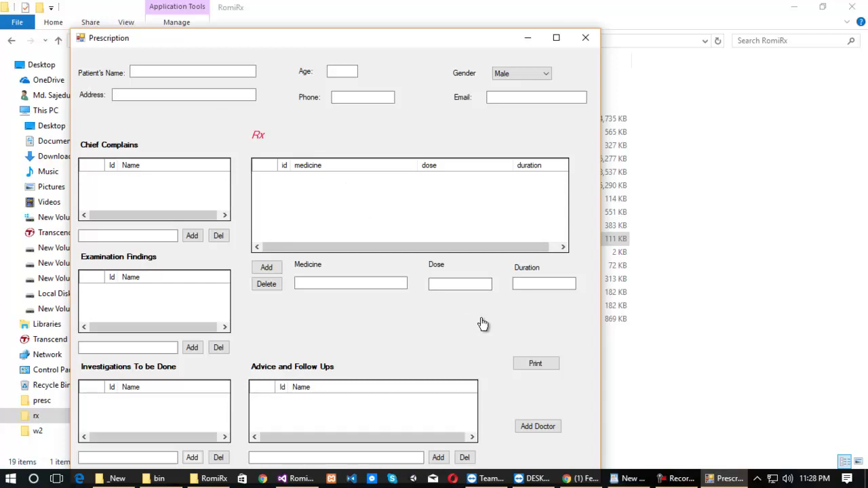
click(545, 428)
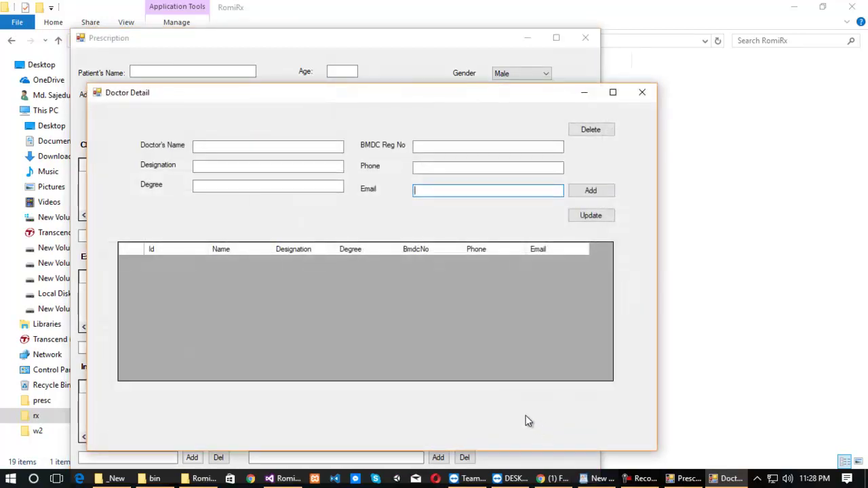
drag(527, 95, 509, 27)
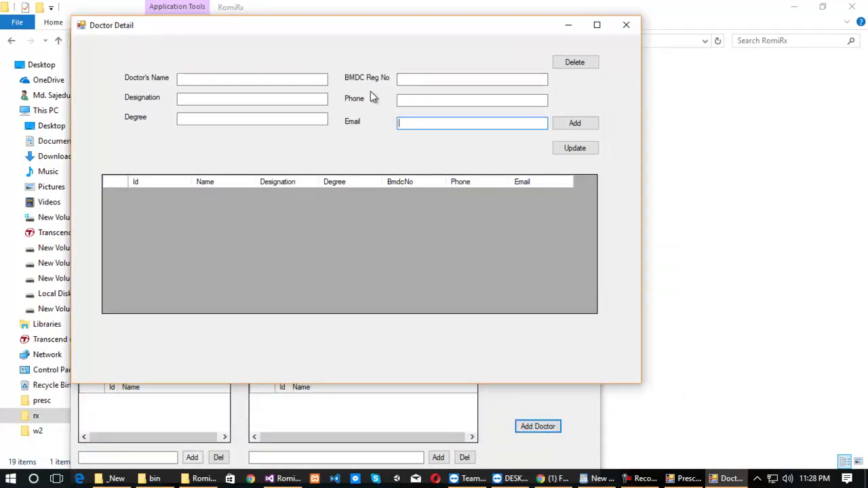
drag(386, 31, 470, 89)
Enter the doctor's name, designation Assistant Surgeon and degree MBBS FCPS.
click(359, 135)
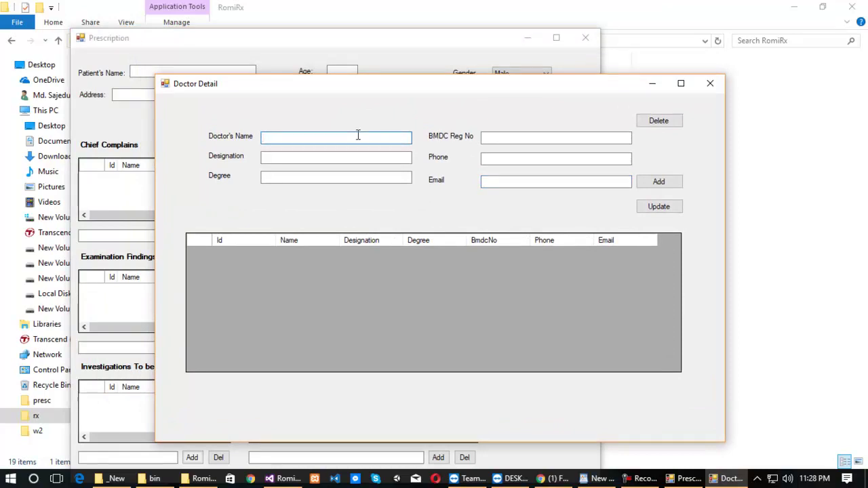
click(309, 158)
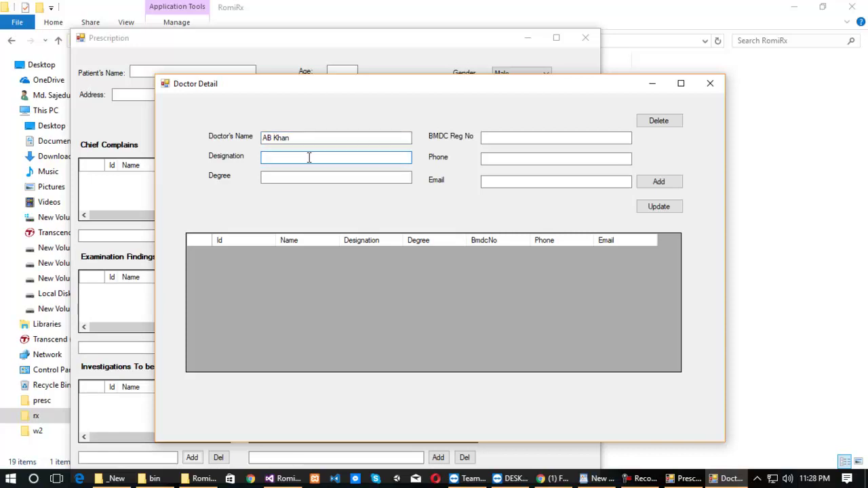
text(Assig)
key(BackSpace)
text(stant Surgeon)
click(313, 177)
text(MB)
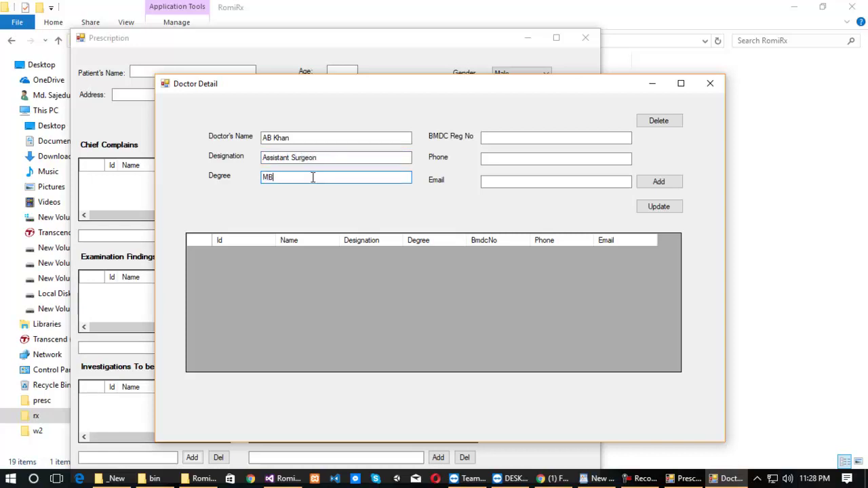
text(BS FCPS)
Fill in the doctor's BMDC registration number, phone and e-mail, save the record and close the form.
click(508, 135)
text(12121)
click(501, 157)
text(018)
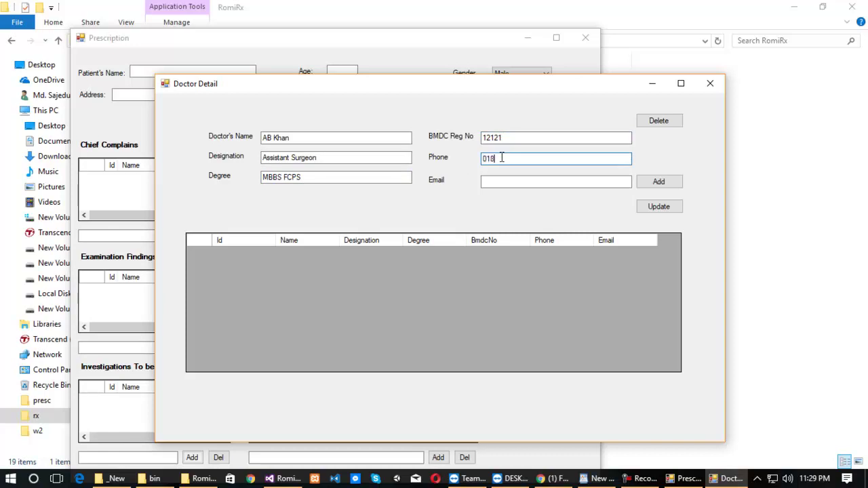
text(23232)
click(507, 181)
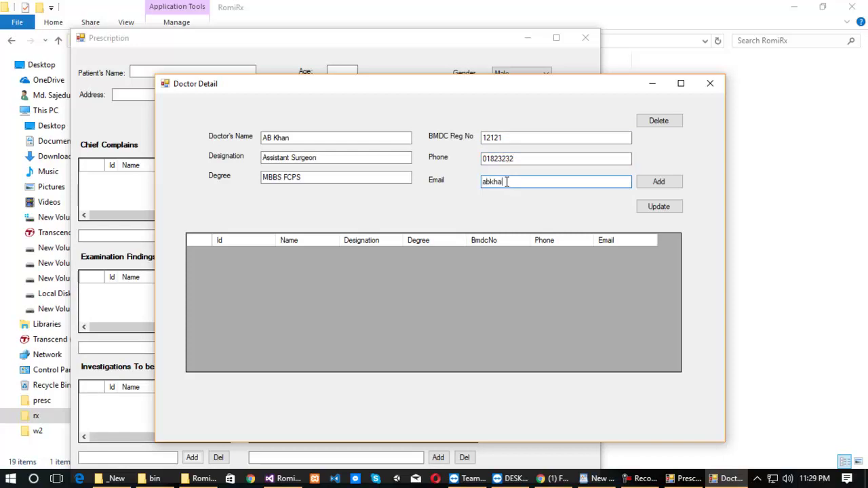
click(658, 182)
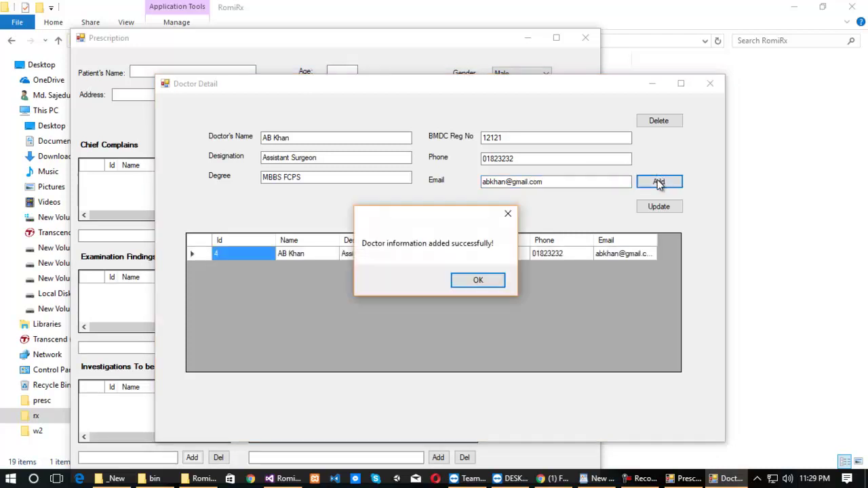
click(489, 279)
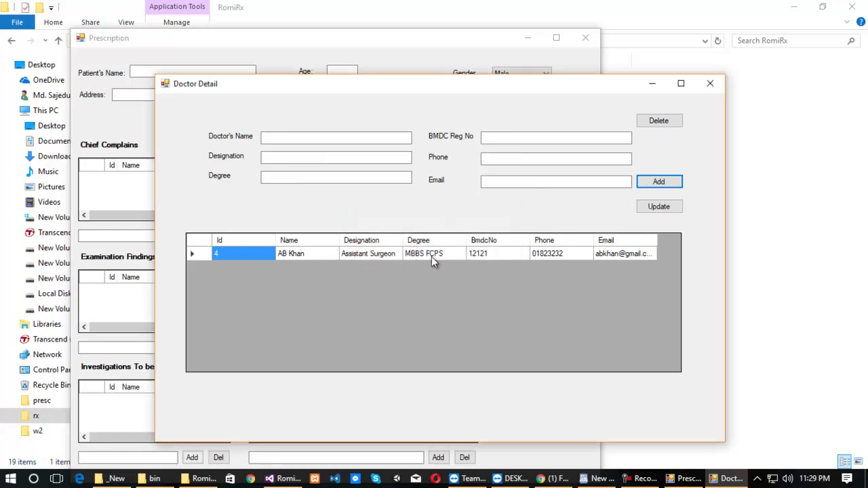
click(710, 85)
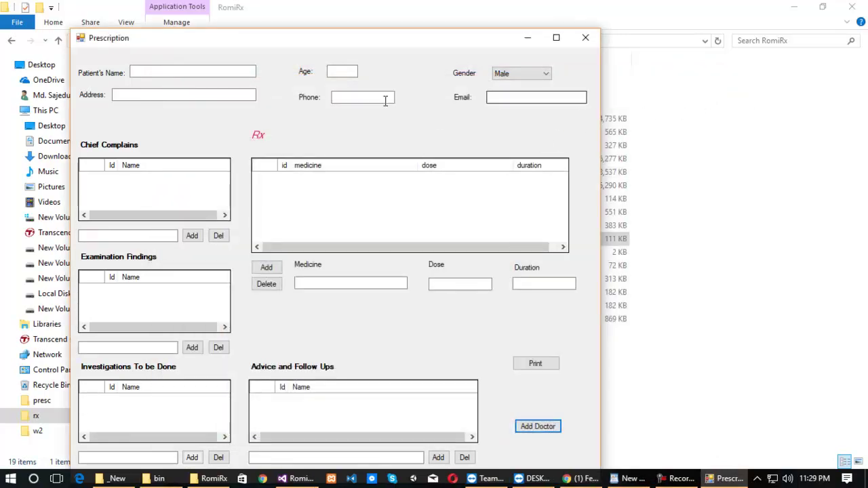
Show the handwritten photo pres2 with the Prescription form moved beside it.
click(212, 74)
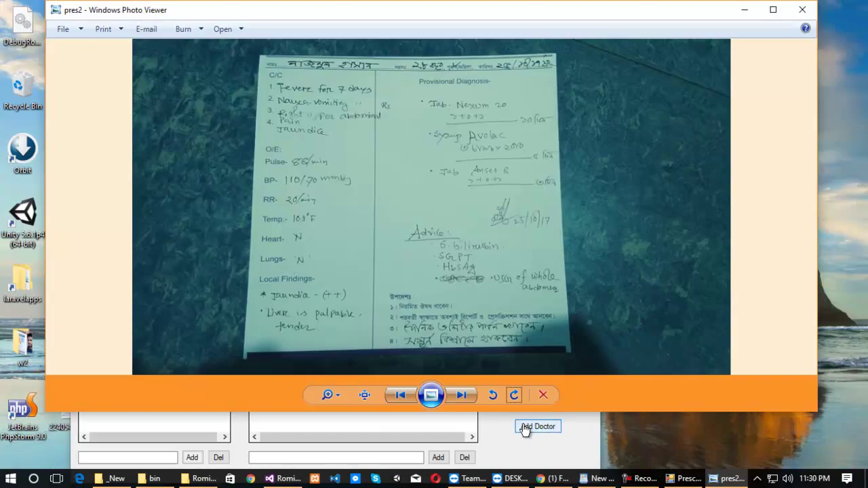
click(509, 427)
drag(454, 38, 742, 110)
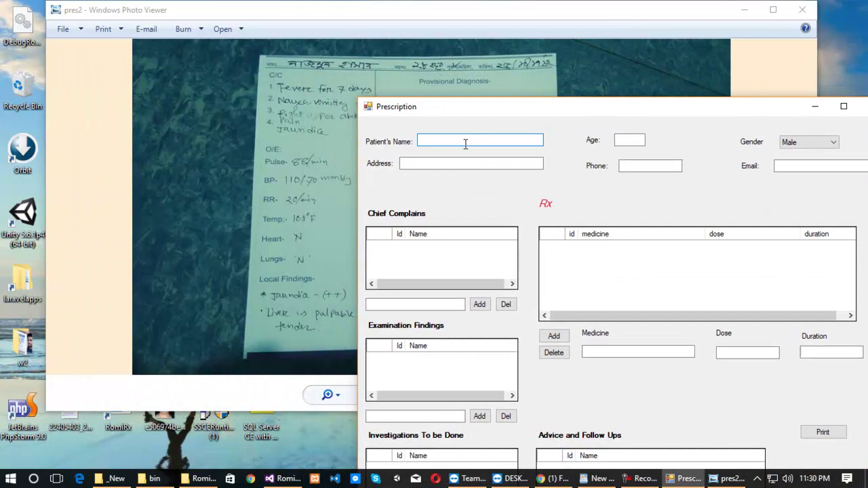
Type the patient's full name and age 28, then select the Address and Phone fields.
click(640, 140)
text(28)
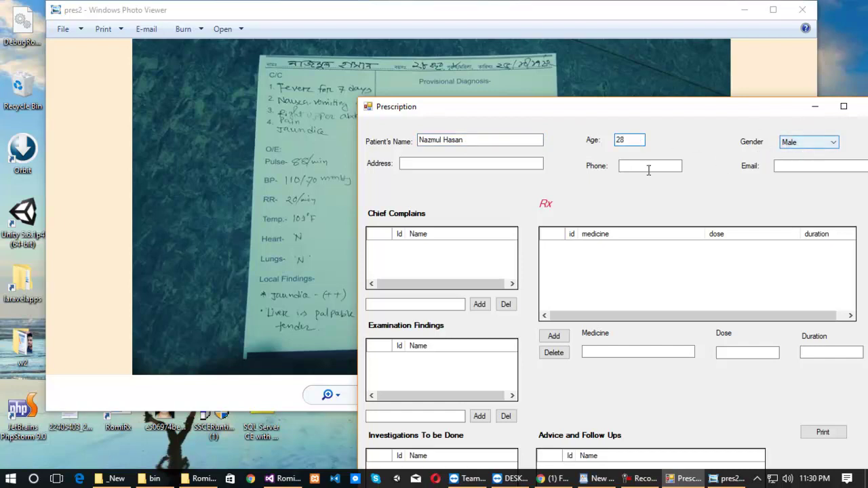
click(491, 161)
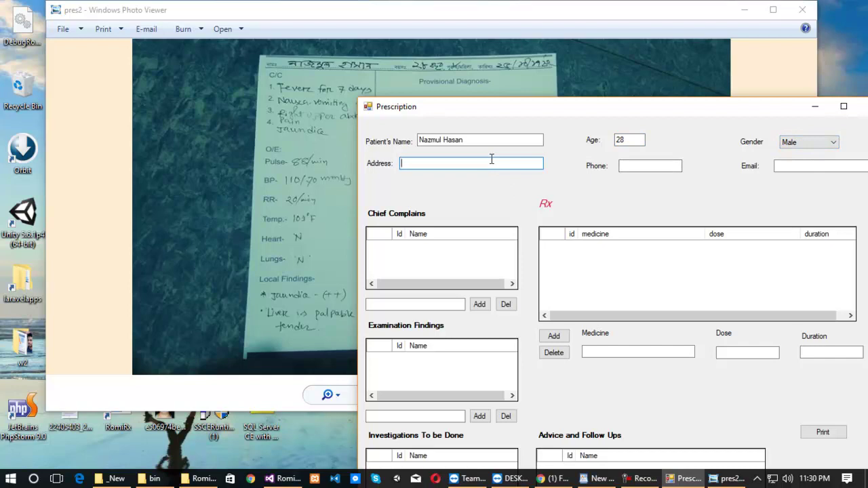
click(646, 165)
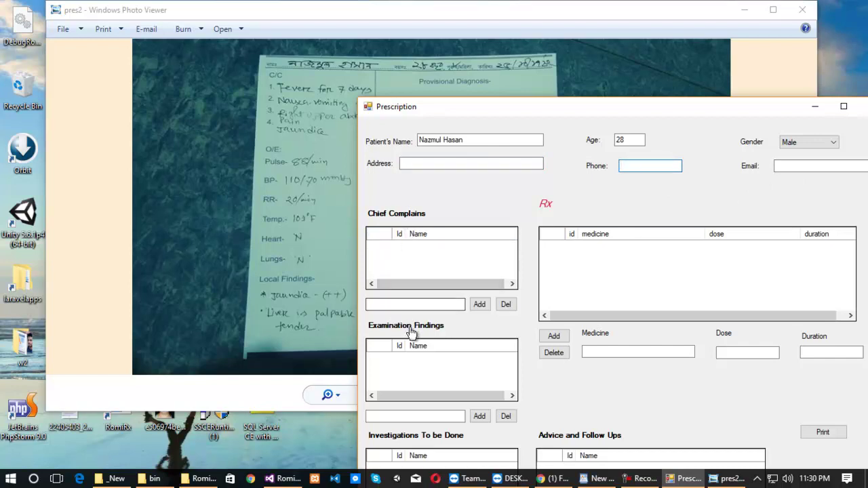
Add three chief complaints: 'Fever for 7 days', 'Vomiting Nausea' and 'Right upper Abdominal pain'.
click(417, 304)
text(Fever for 7)
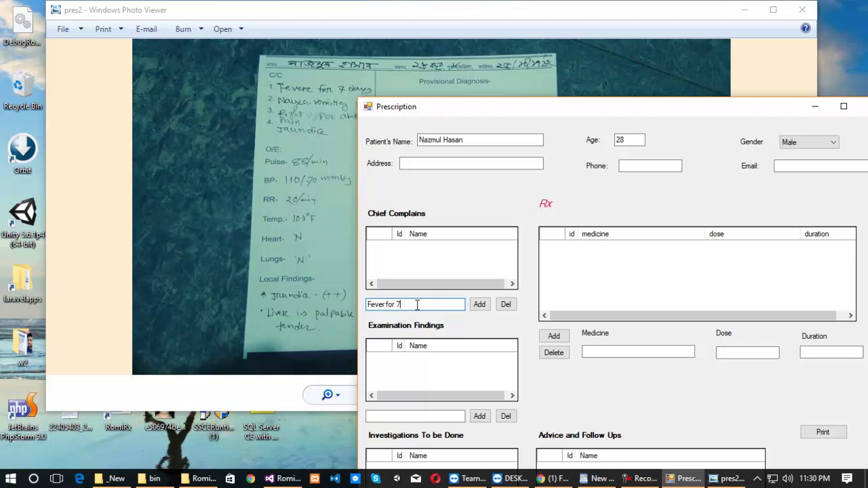
text( days)
click(479, 304)
click(432, 305)
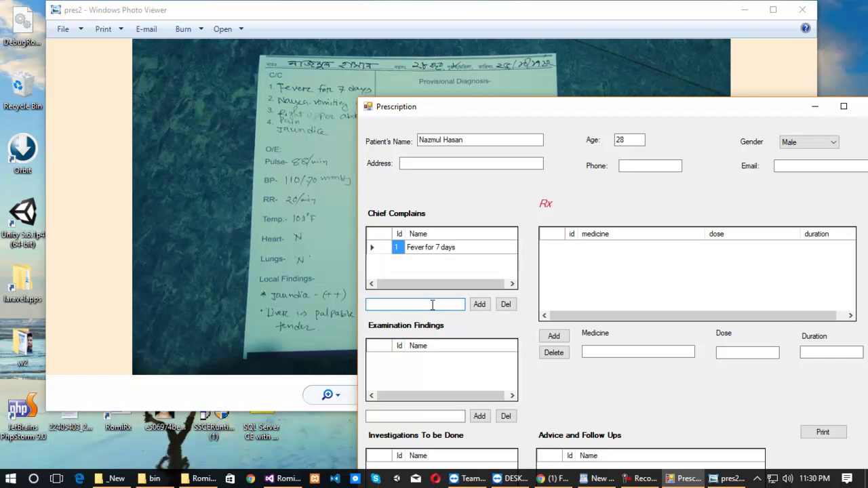
text(Vomiting Nausea)
click(481, 312)
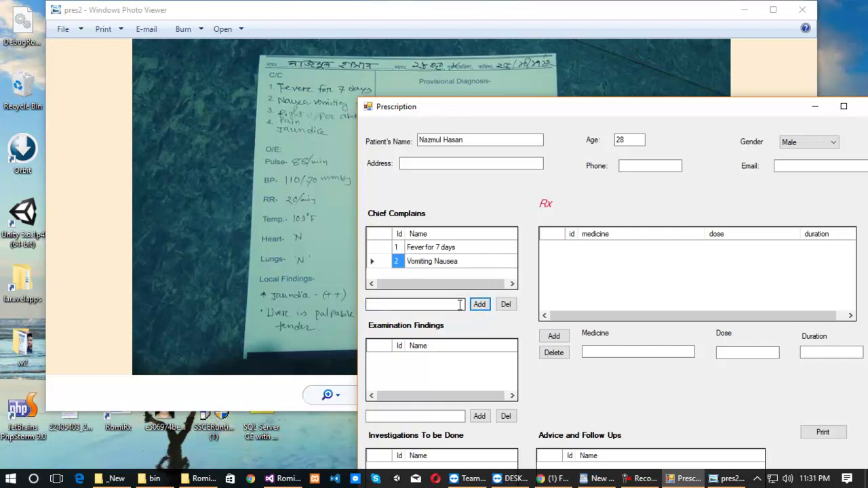
click(430, 305)
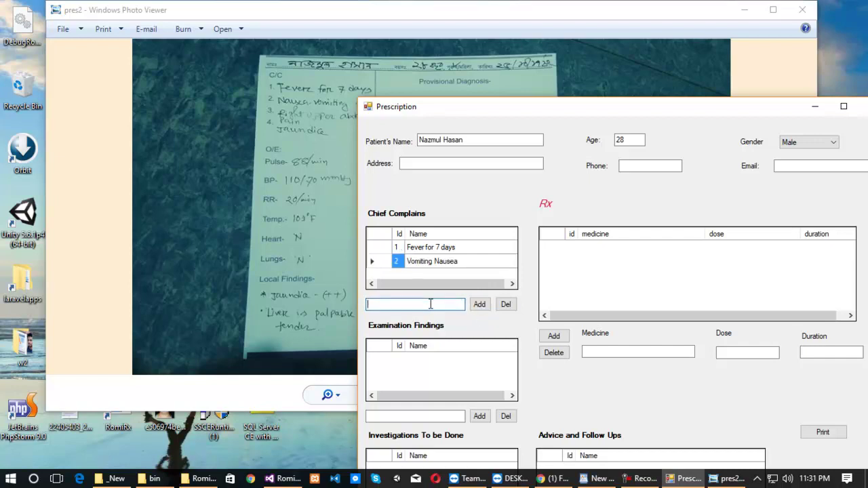
text(Right upper Abdominal pain)
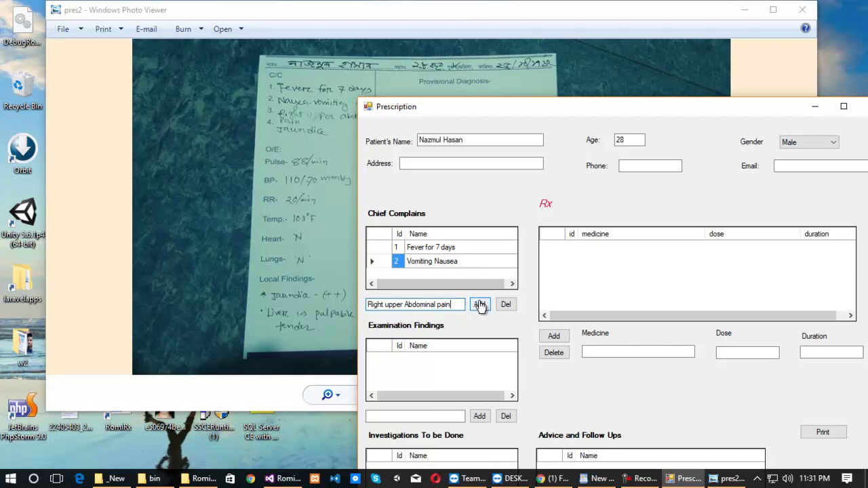
click(479, 304)
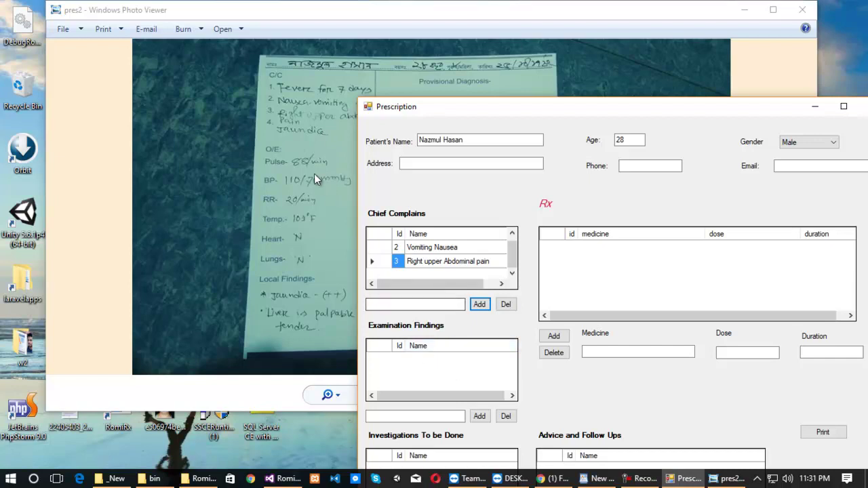
Add examination findings Pulse: 88/min, BP: 110/70 and RR: 20/min.
click(415, 416)
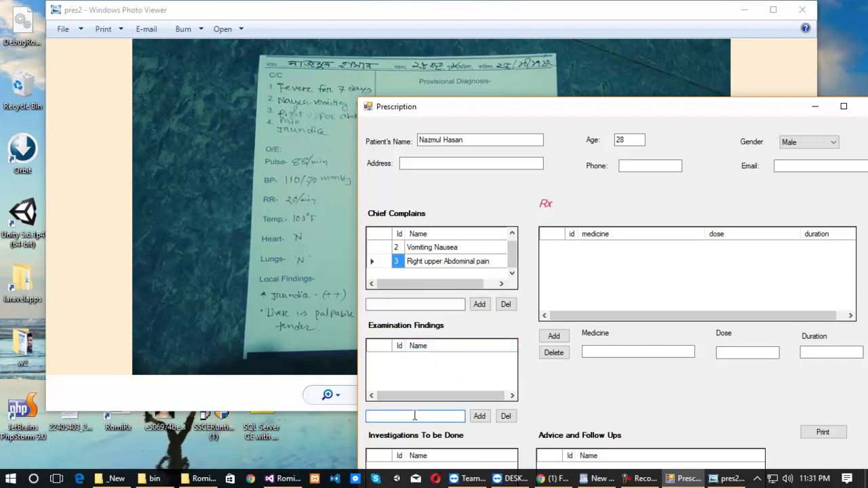
text(pluse)
key(BackSpace)
key(BackSpace)
key(BackSpace)
key(BackSpace)
key(BackSpace)
text(Plus)
key(BackSpace)
text(ulse: 88/min)
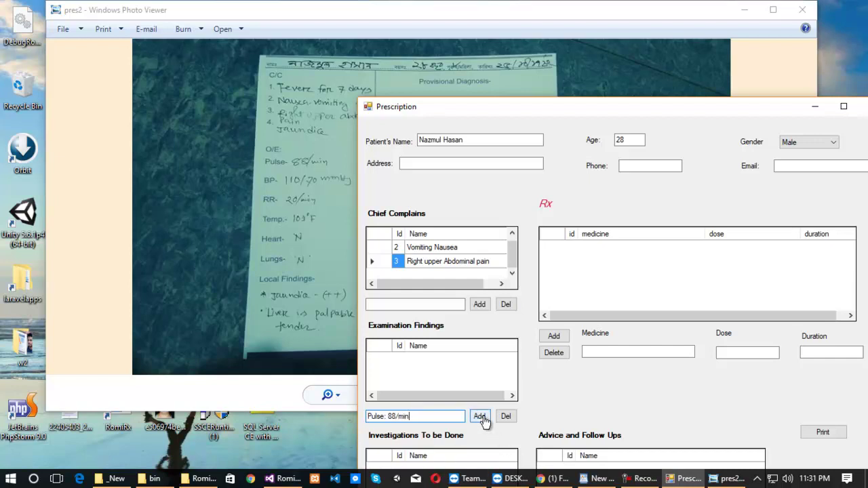
click(480, 416)
click(444, 416)
text(BP)
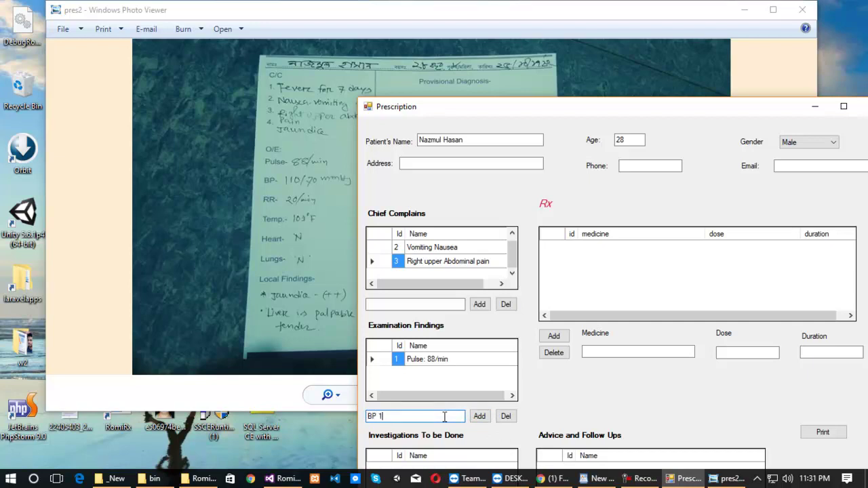
text(  110)
text(70)
click(479, 417)
click(452, 416)
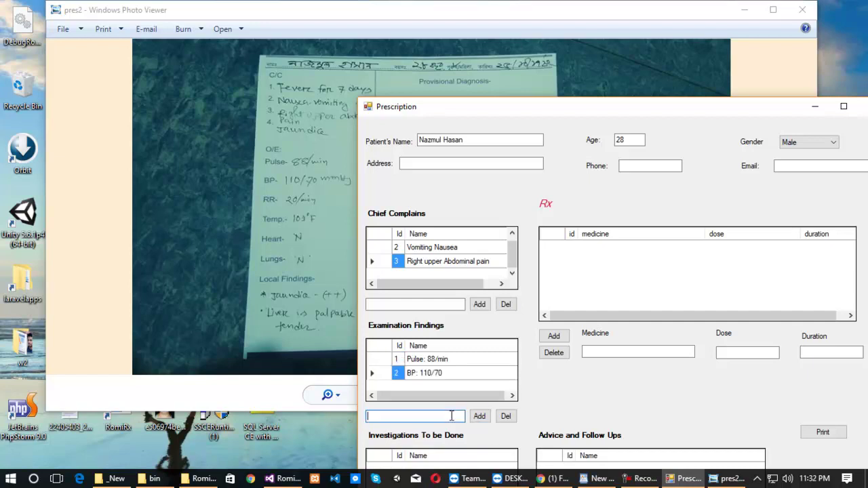
text(RR: 20/min)
click(479, 416)
Add findings Temp 101 F, Heart N and Lung N, then bring the prescription photo forward.
click(419, 421)
text(Temp)
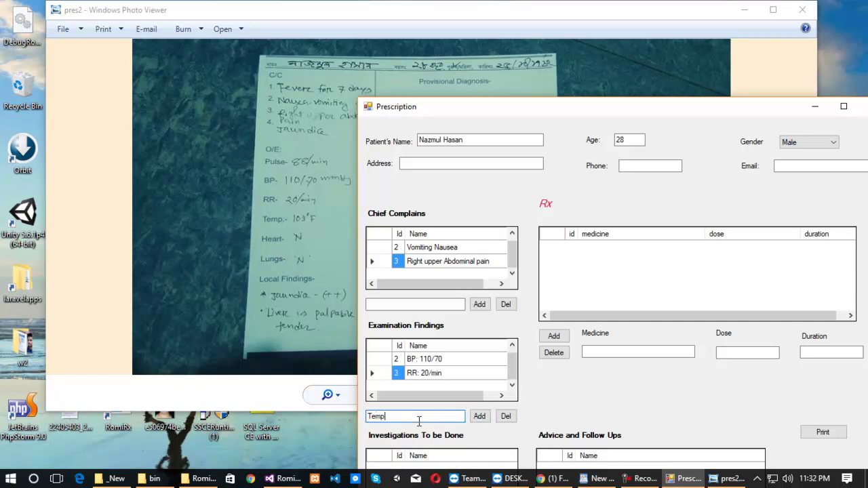
text( 101 F)
click(478, 417)
click(443, 417)
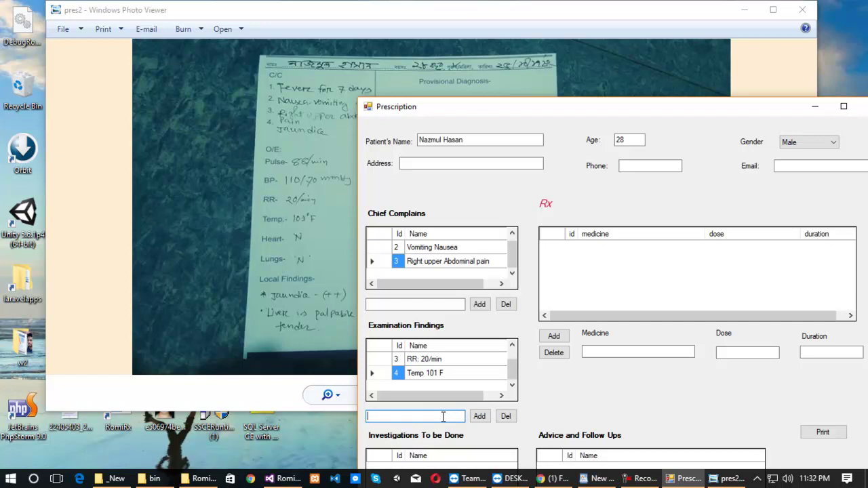
text(Heart N)
click(480, 416)
click(447, 418)
text(Lung )
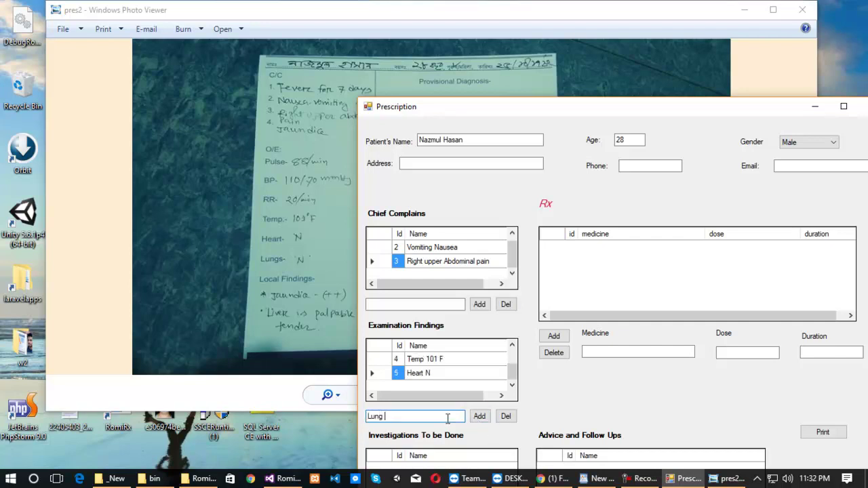
text(N)
click(481, 417)
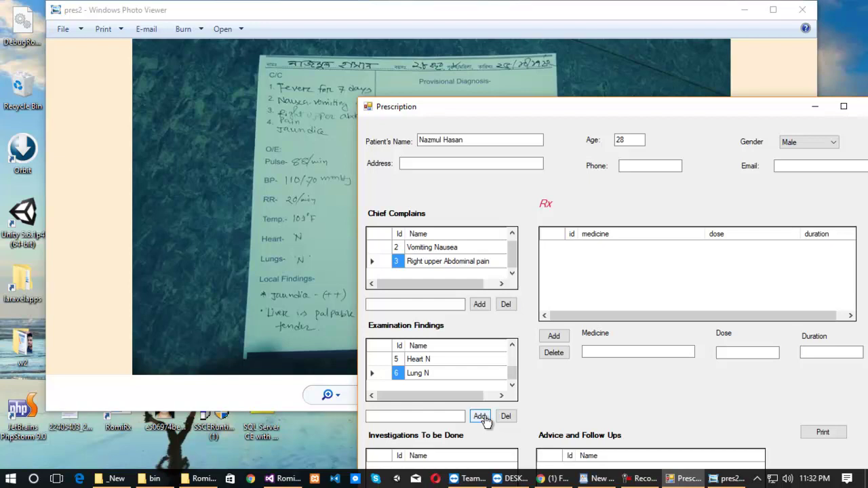
click(362, 63)
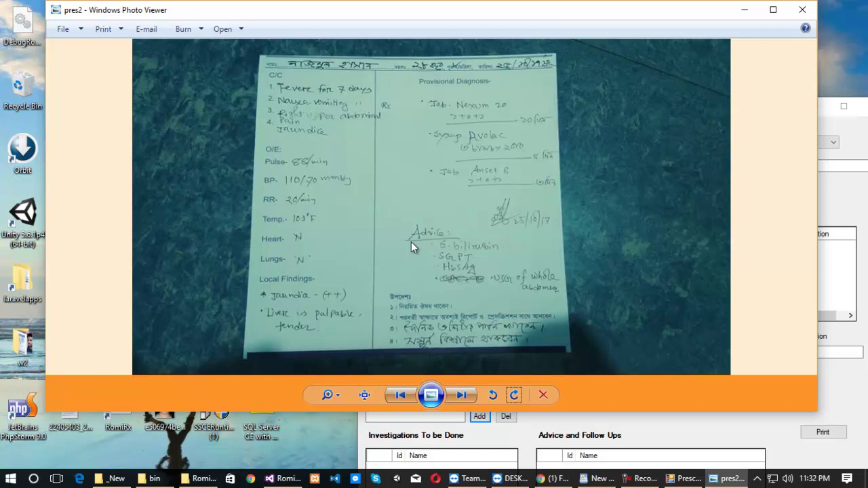
Add SBilirubin and SGPT to Investigations To be Done, checking the photo.
click(834, 194)
drag(646, 92, 591, 39)
click(380, 449)
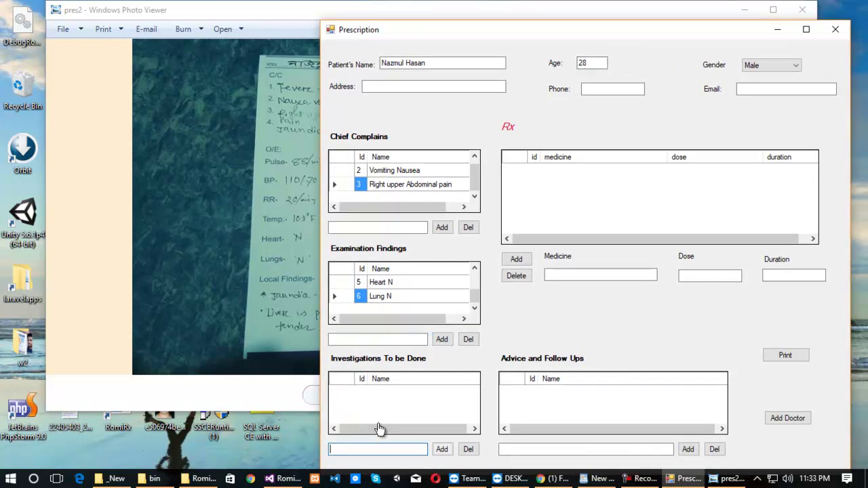
text(SBilirubin)
click(441, 445)
click(393, 446)
text(SGPT)
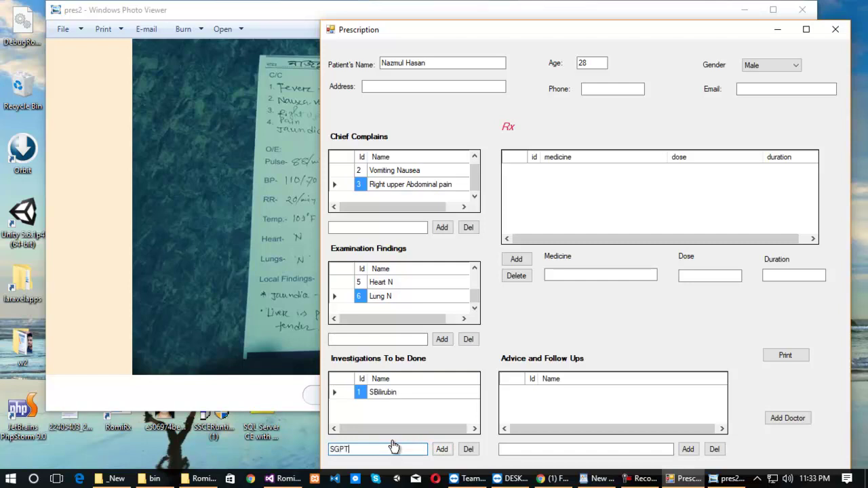
click(236, 67)
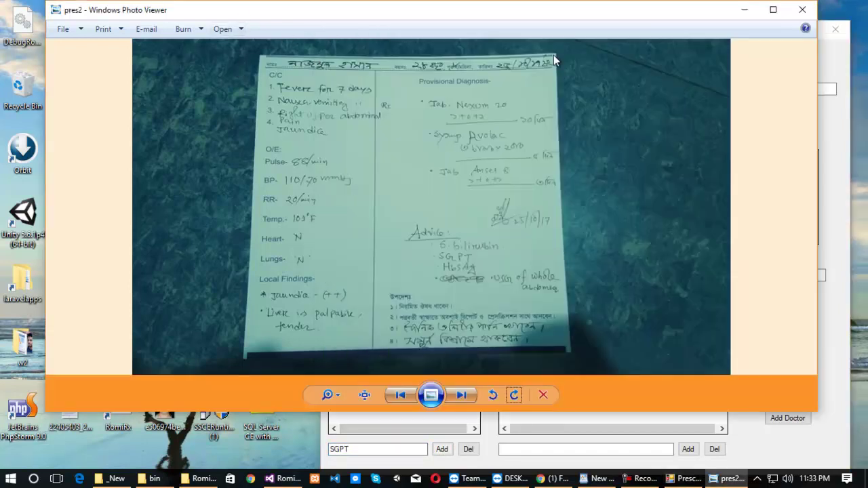
click(837, 73)
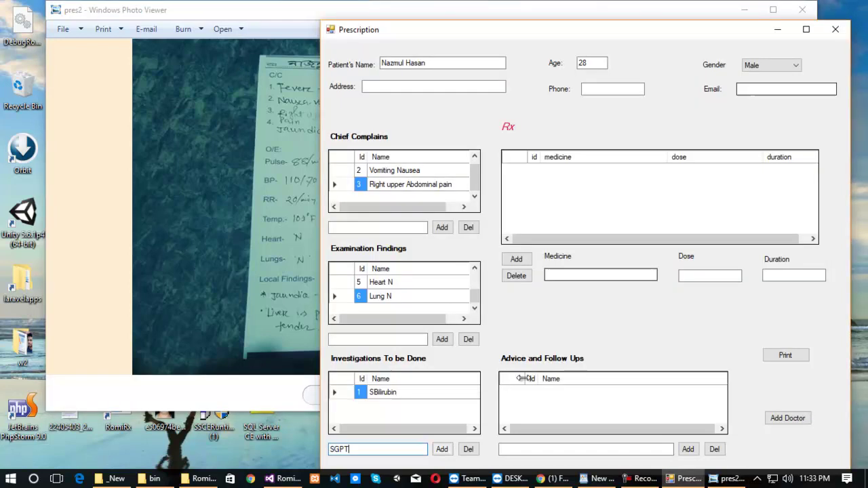
click(442, 450)
click(407, 450)
Add HbsAg as an investigation and type 'USG of whole Abdomen' as the next test.
text(H)
click(202, 272)
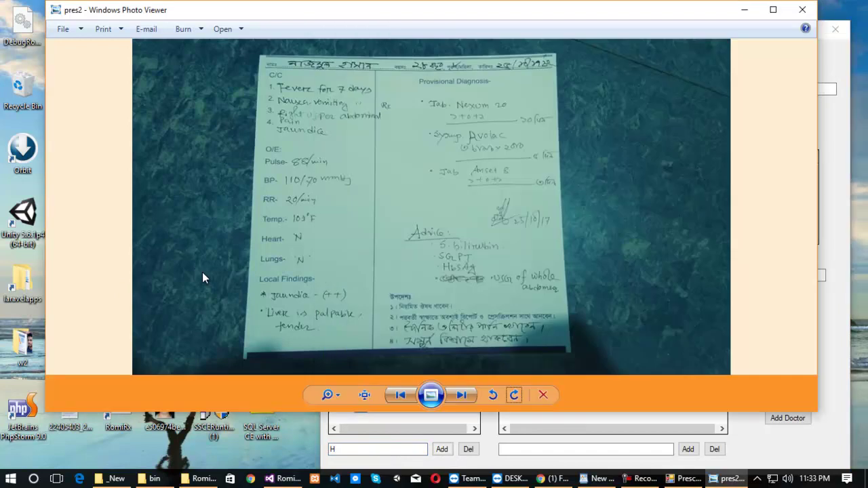
click(764, 439)
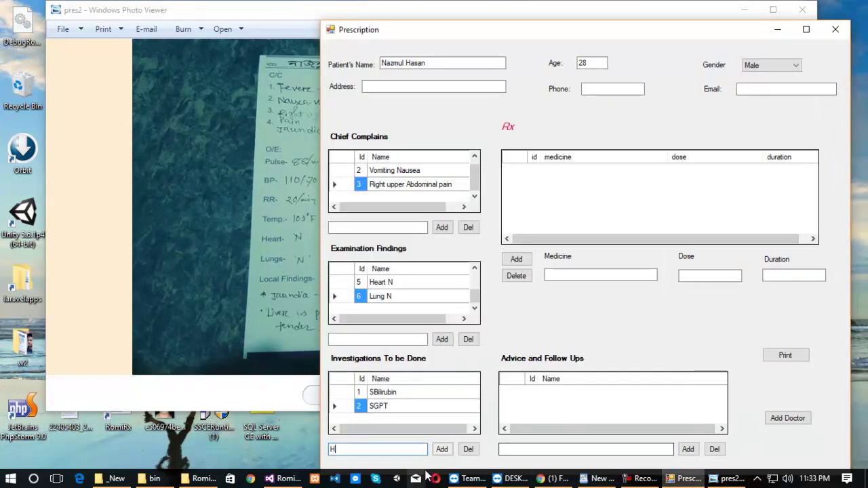
text(bsAg)
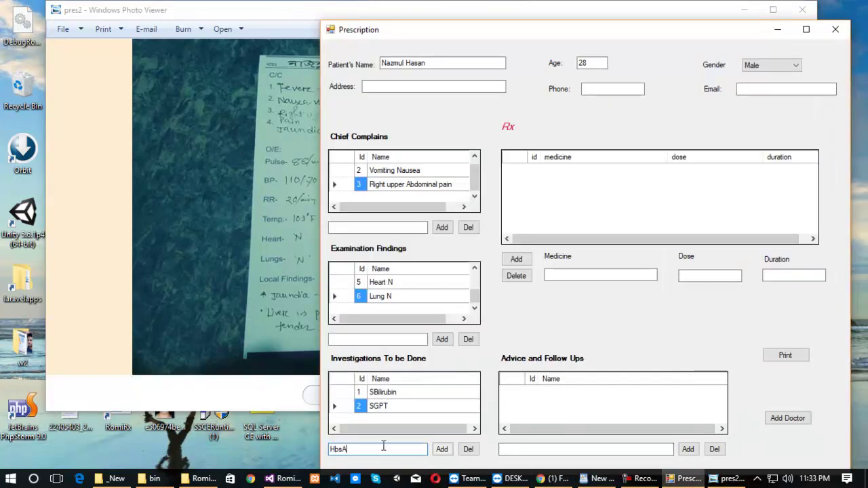
click(442, 449)
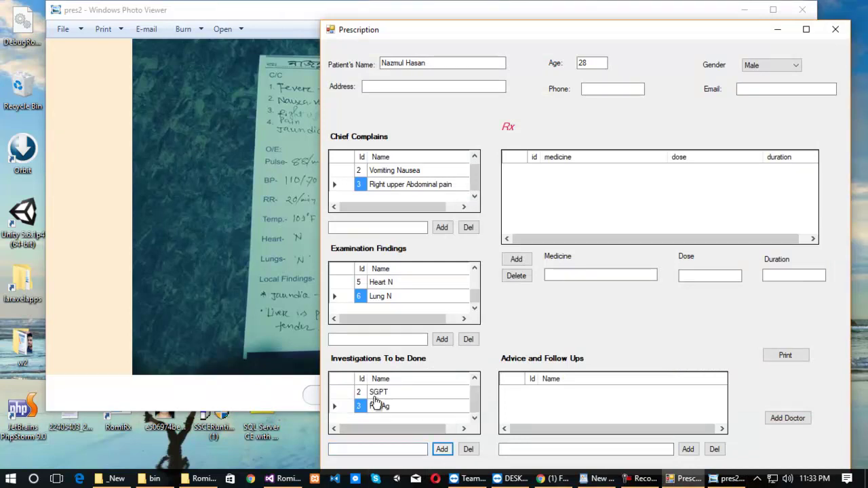
click(270, 290)
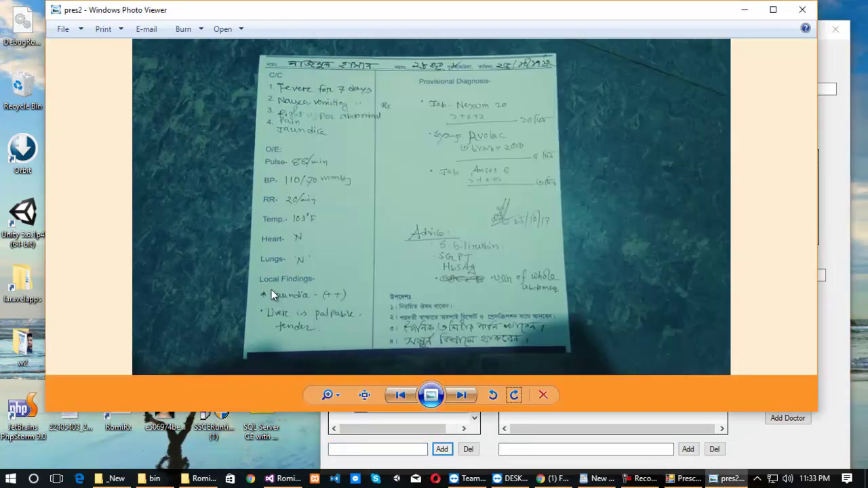
click(831, 210)
click(342, 447)
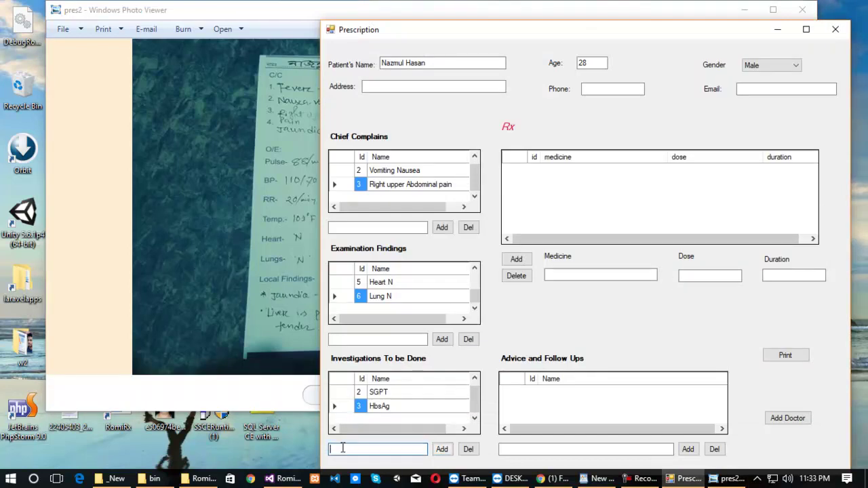
text(USG of whole Abdomen)
Add USG of whole Abdomen to investigations and 'take medicine properly' to advice.
click(441, 450)
click(265, 278)
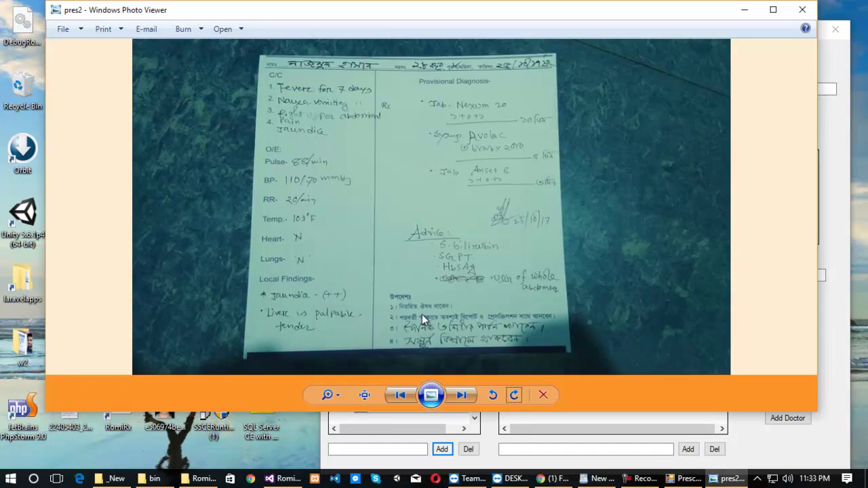
click(525, 450)
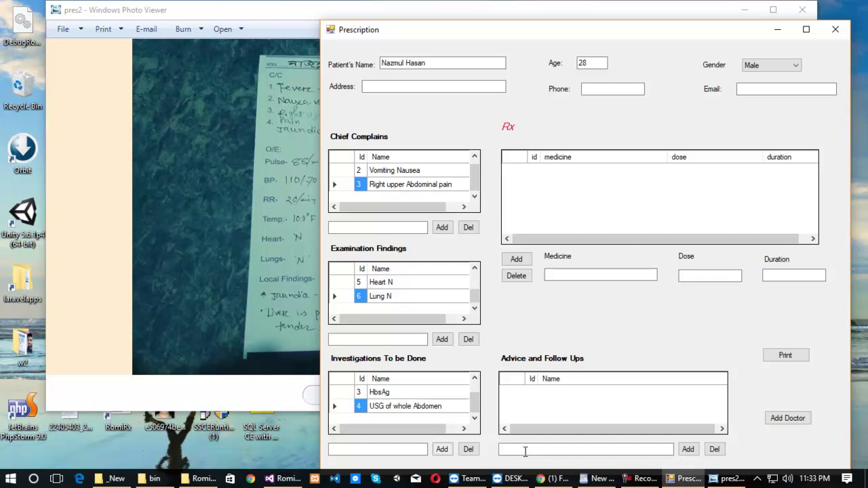
text(take medicine properly)
click(689, 449)
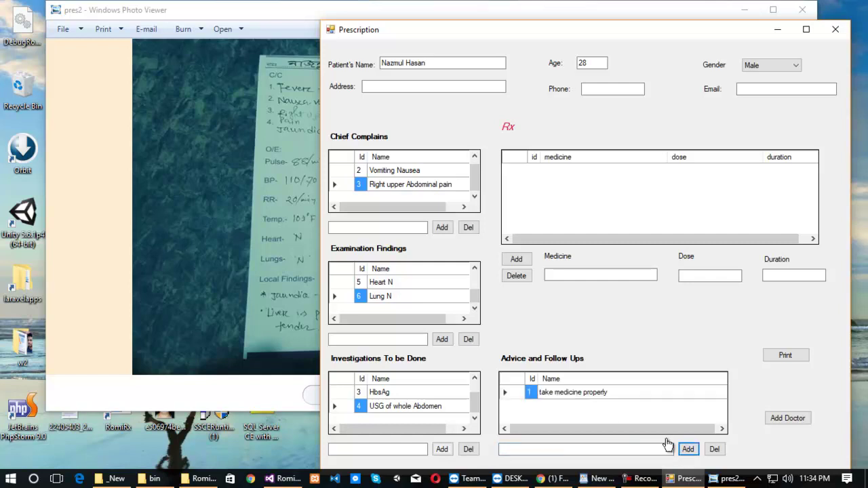
Add advice lines 'drink 3 liters of water daily' and 'full rest', checking the photo between.
click(266, 289)
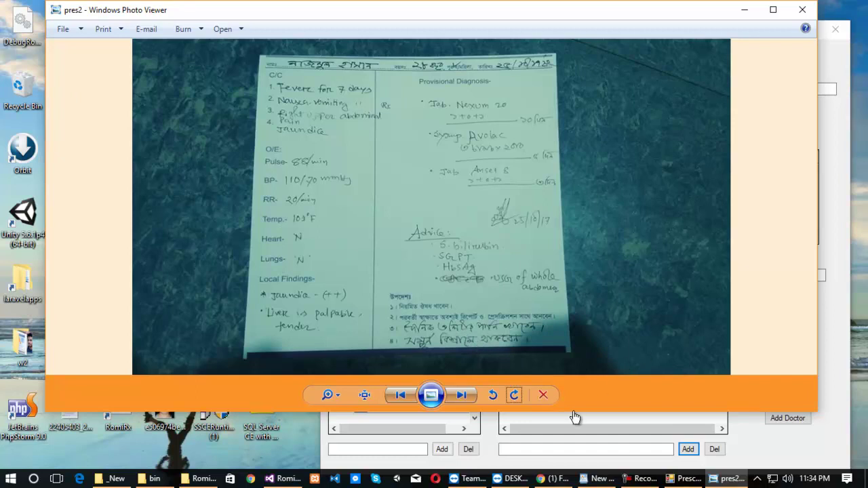
click(546, 451)
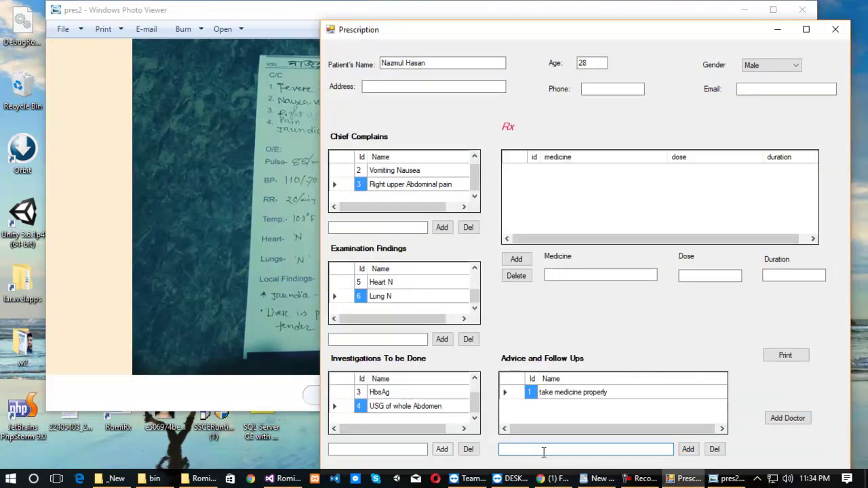
text(frien)
key(BackSpace)
key(BackSpace)
key(BackSpace)
key(BackSpace)
key(BackSpace)
text(drink 3 liters of water daily)
click(687, 449)
click(263, 278)
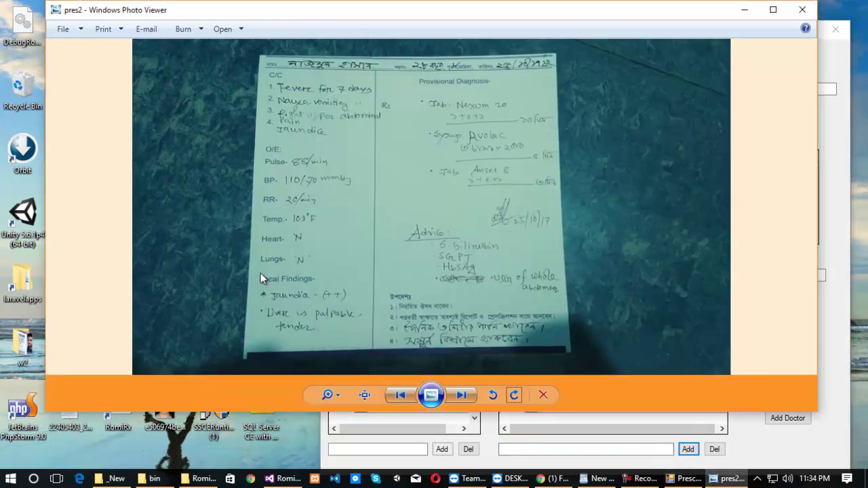
click(530, 448)
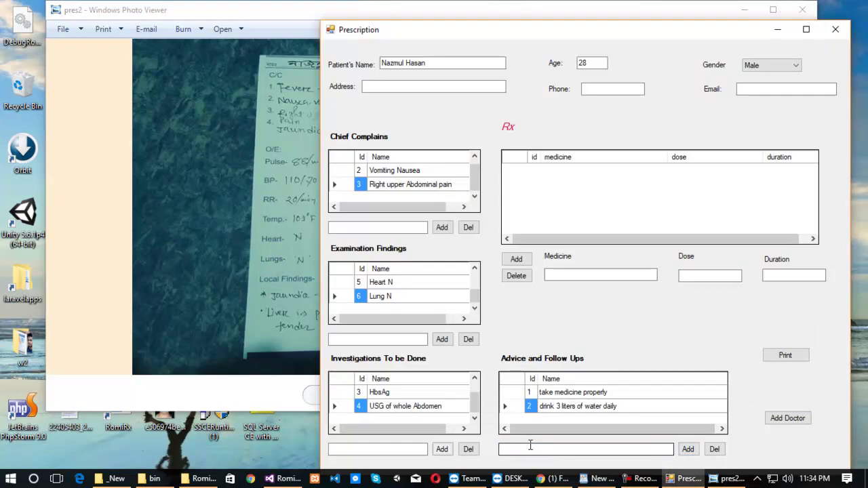
text(fee)
key(BackSpace)
key(BackSpace)
text(ull )
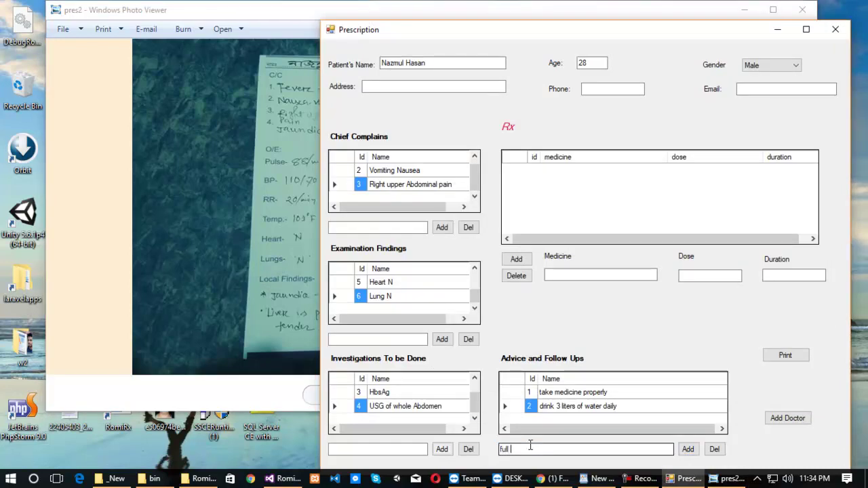
text(brest)
click(687, 451)
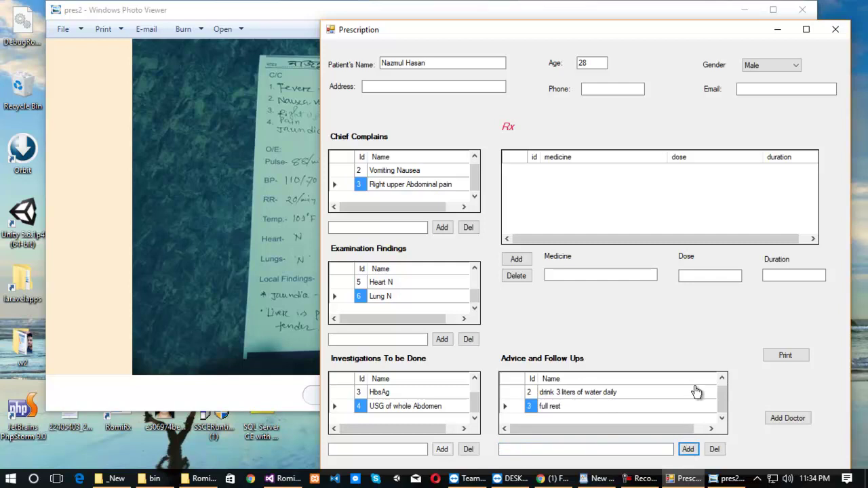
click(286, 170)
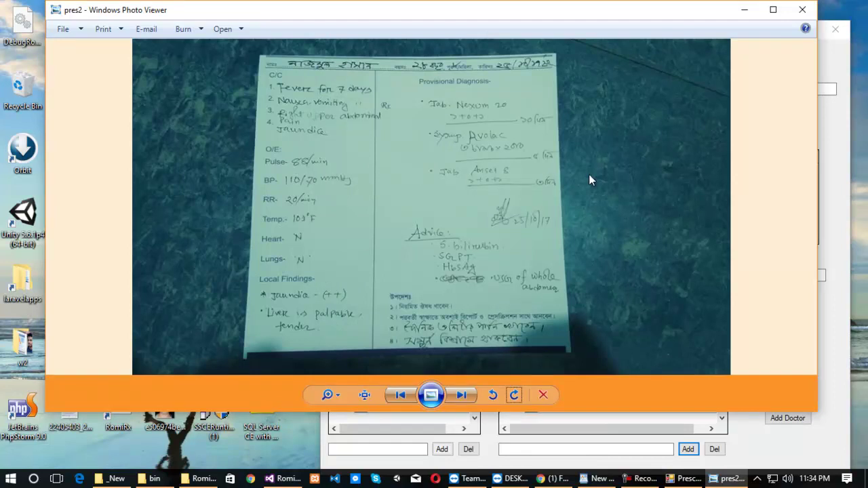
Enter the medicine name Tab nexum 20, verified against the photo.
click(829, 122)
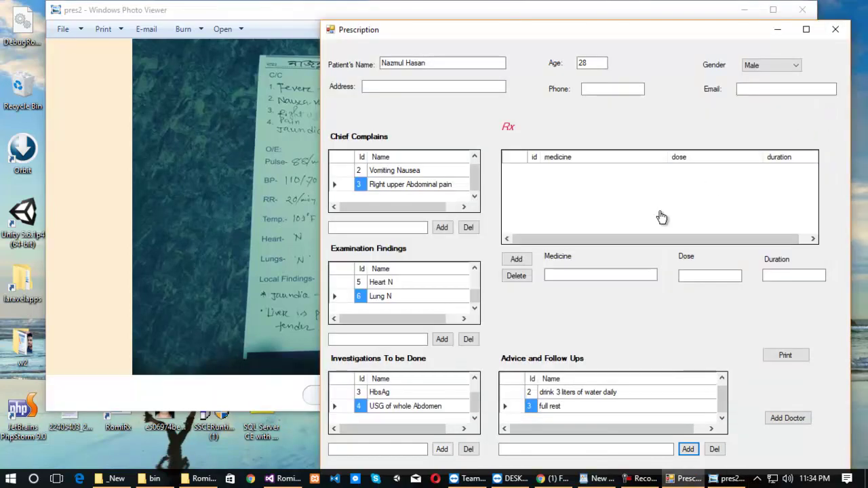
click(572, 275)
text(Tab na)
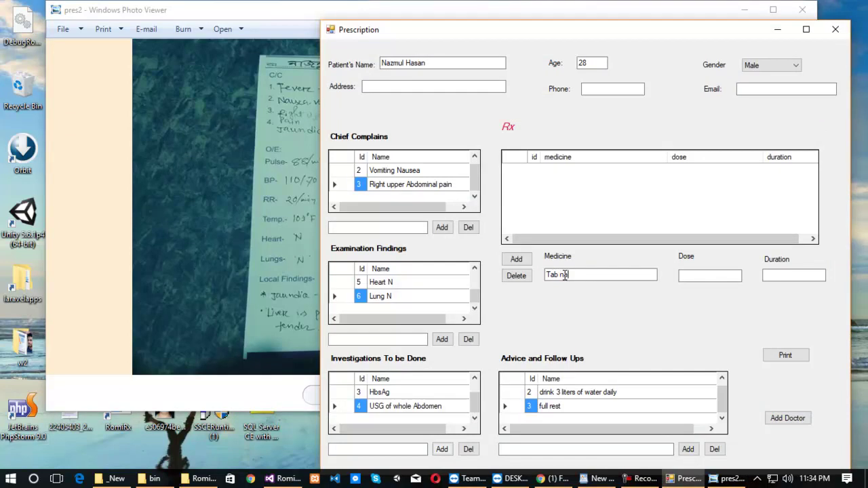
click(187, 126)
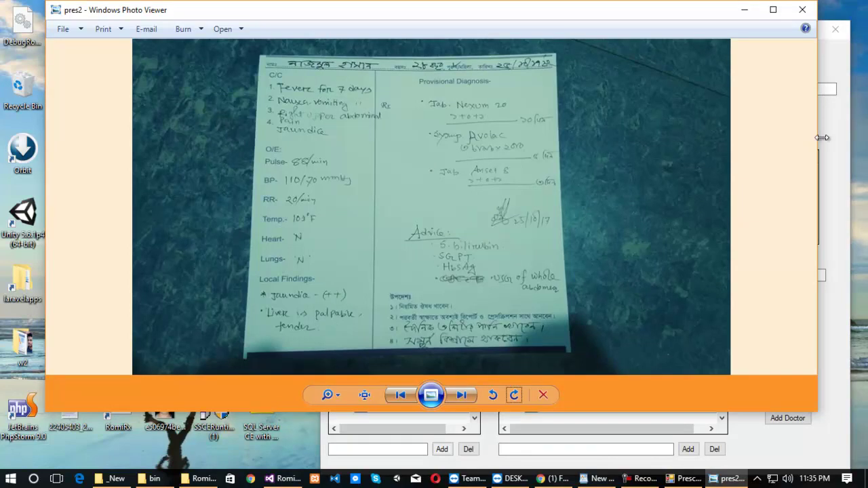
click(828, 147)
key(BackSpace)
text(exum 20)
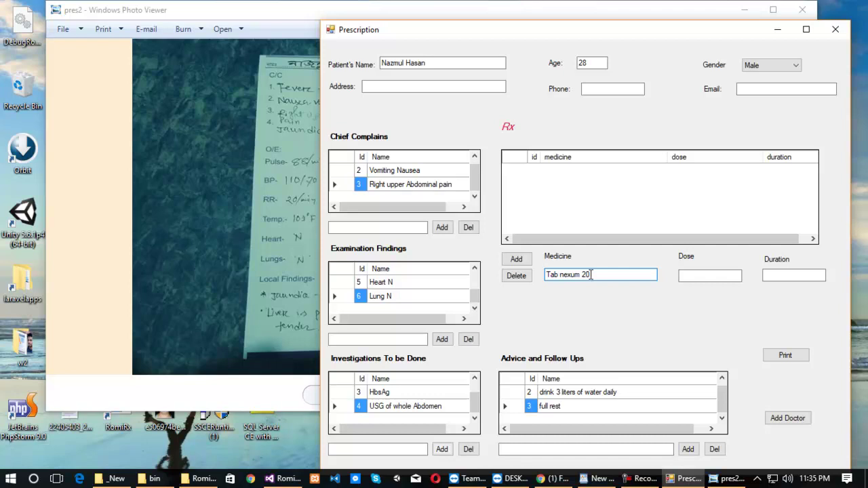
Set dose 1+0+1 and duration 10 days, then add the medicine to the Rx list.
click(683, 275)
click(298, 166)
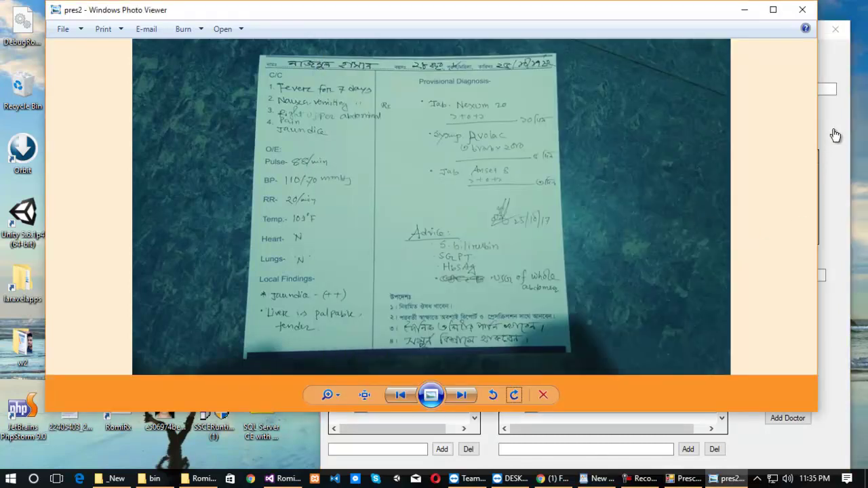
click(824, 149)
text(1)
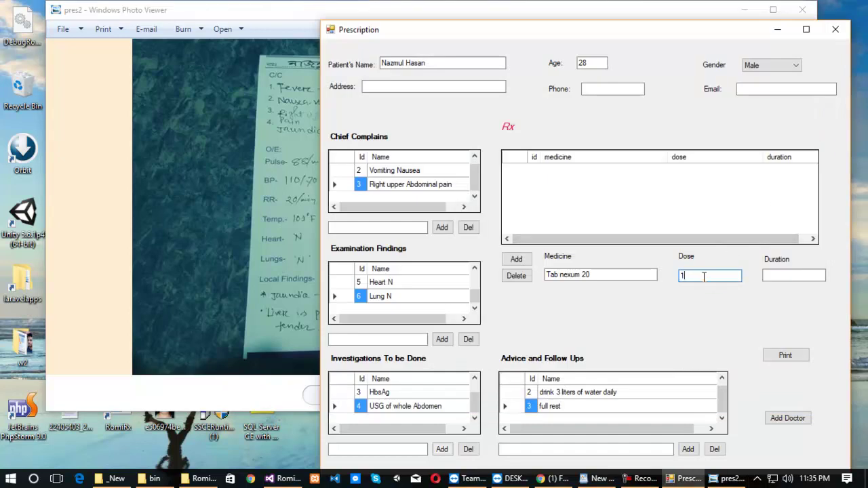
text(+0+1)
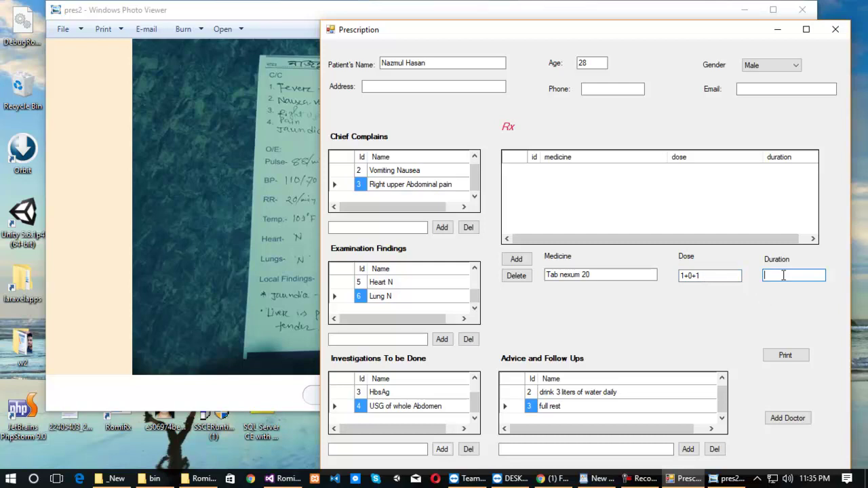
text(0 days)
click(252, 153)
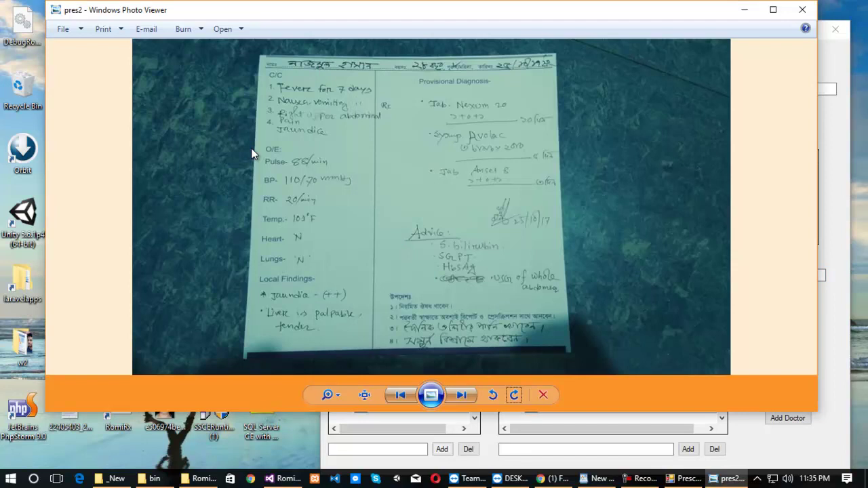
click(824, 124)
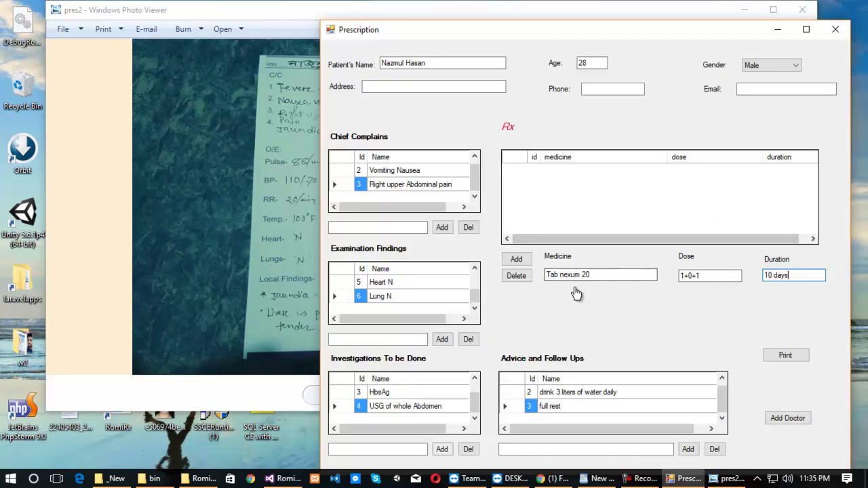
click(527, 264)
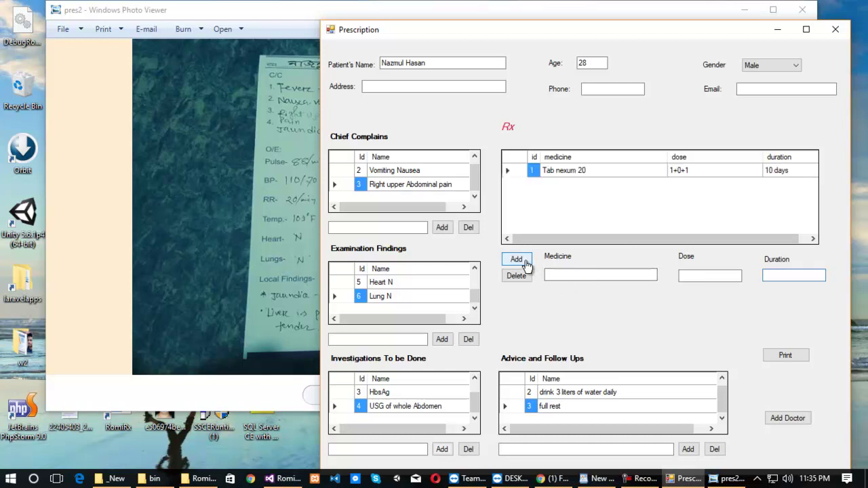
Enter 'Syrup avolac' as the next medicine name, checking it against the handwritten photo.
click(578, 277)
text(Syrup avolta)
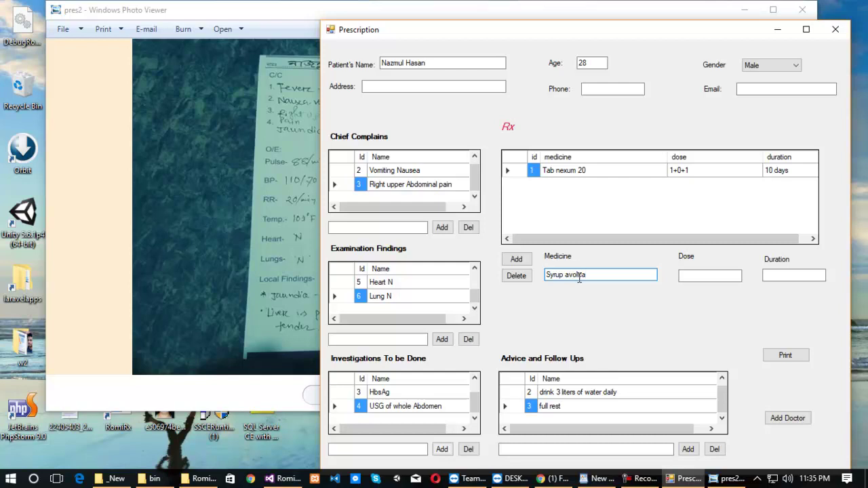
key(BackSpace)
key(BackSpace)
text(ac)
click(261, 162)
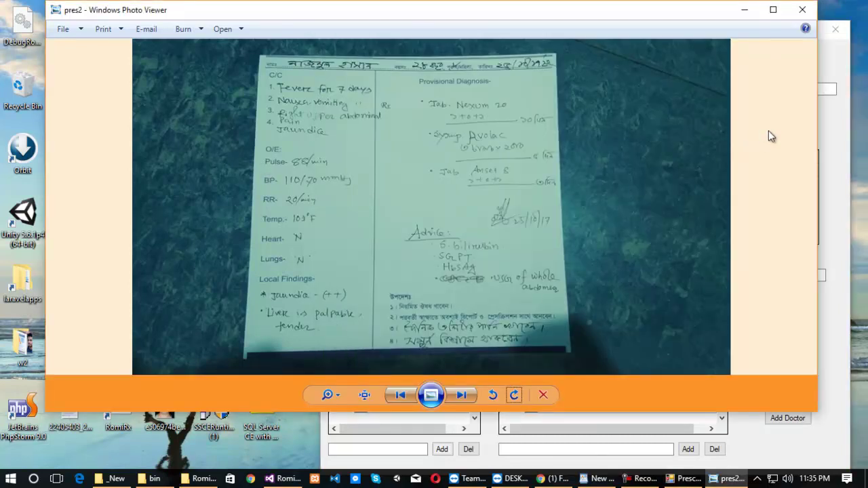
click(838, 120)
Give Syrup avolac dose '3 spn 2 times' and duration '10 days', and add it to the list.
click(695, 280)
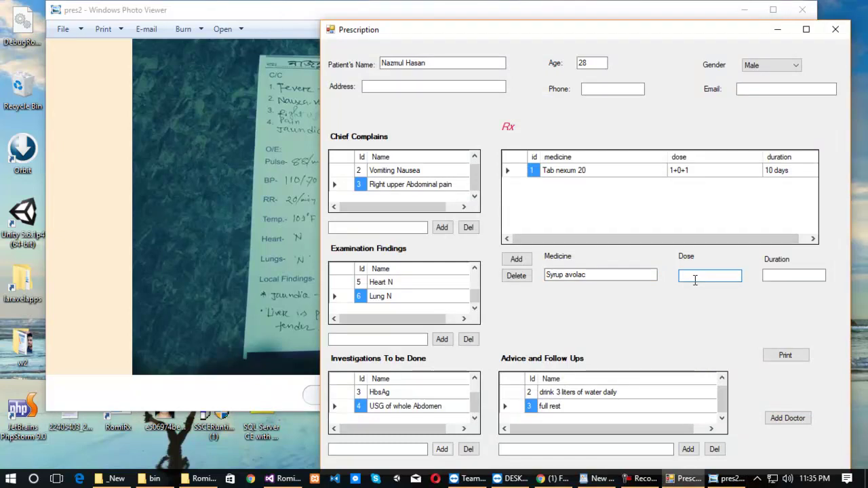
text(3 spr 2 times)
click(784, 276)
text(10 days)
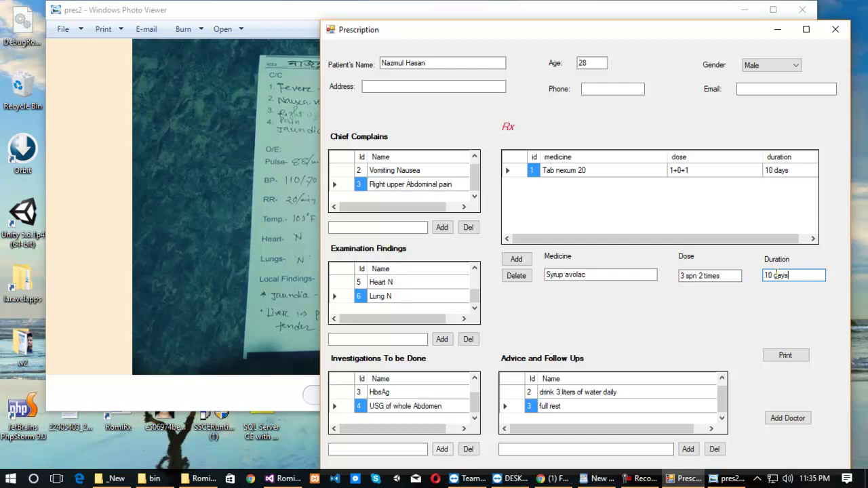
click(301, 197)
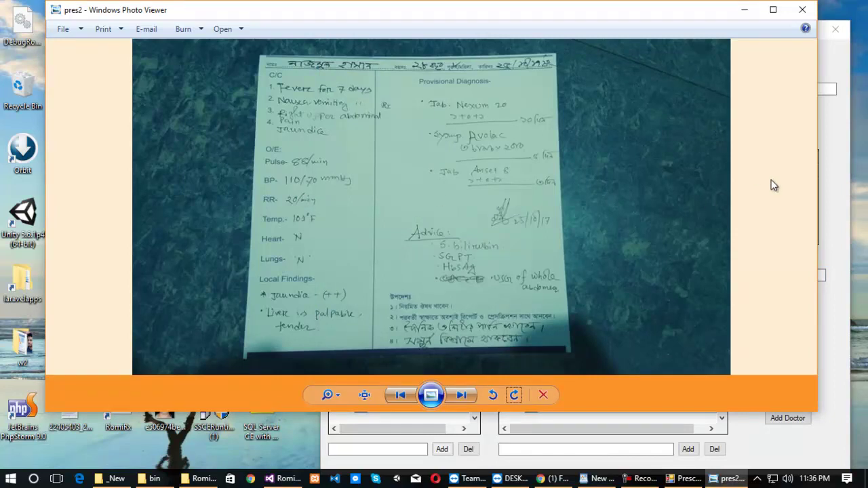
click(833, 138)
double_click(771, 275)
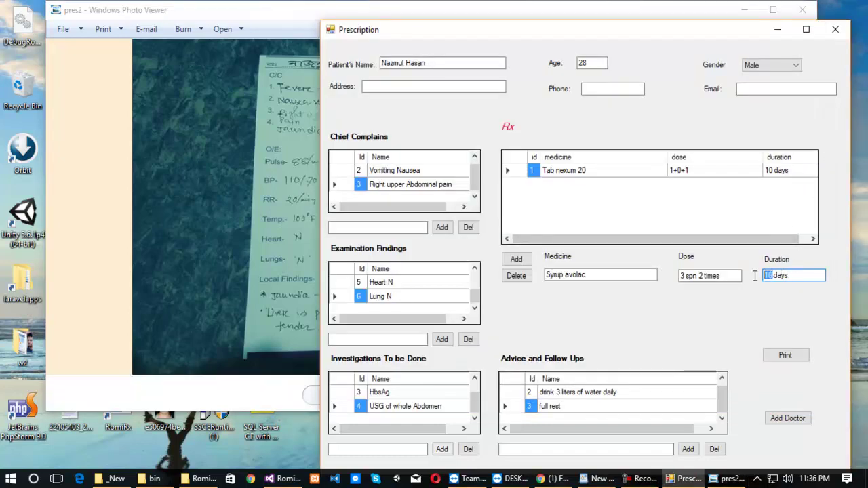
click(516, 261)
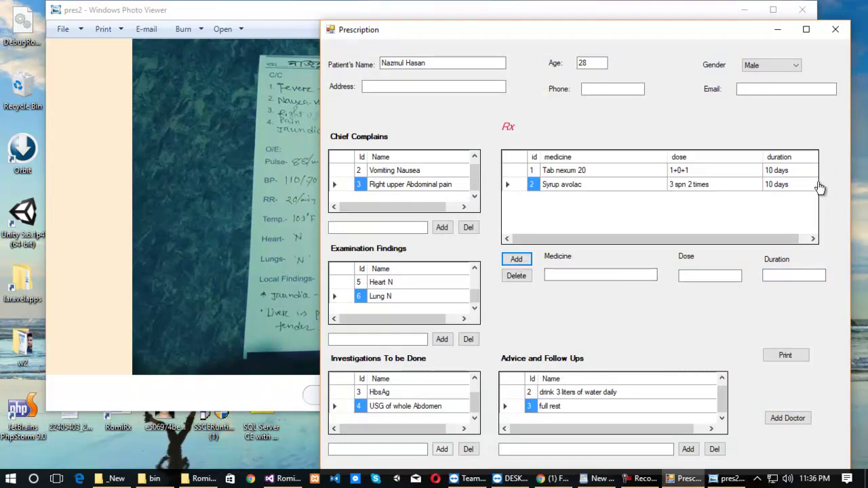
click(797, 187)
Change Syrup avolac's duration in row 2 from 10 to 5 days.
click(779, 186)
click(773, 185)
key(BackSpace)
key(BackSpace)
text(5)
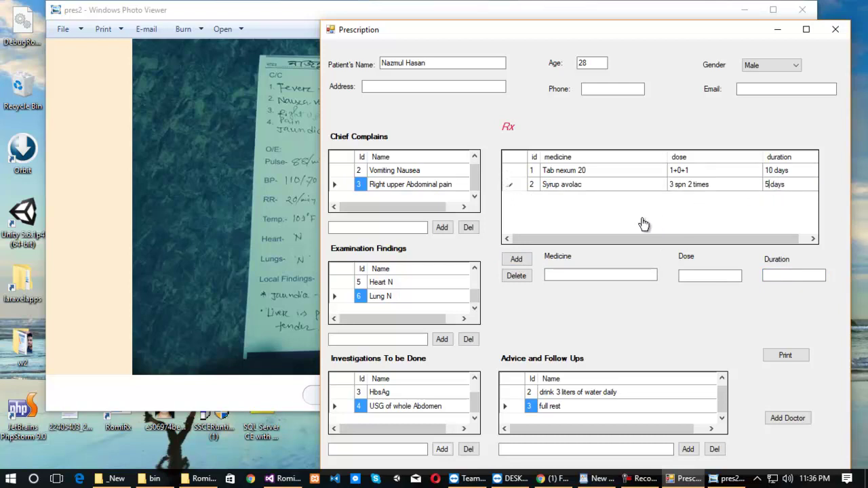
click(562, 276)
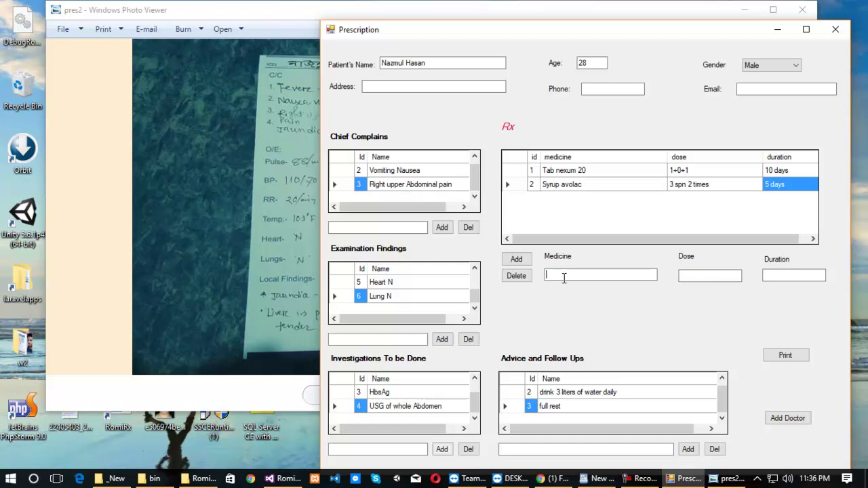
Fill in Anset 8 with dose 1+0+1 and duration 3 days, checking the handwritten photo.
click(270, 166)
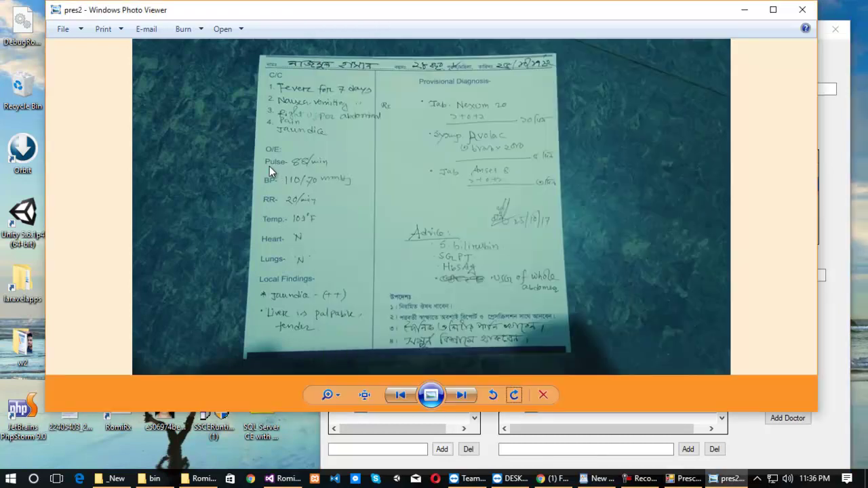
click(833, 132)
text(Anse)
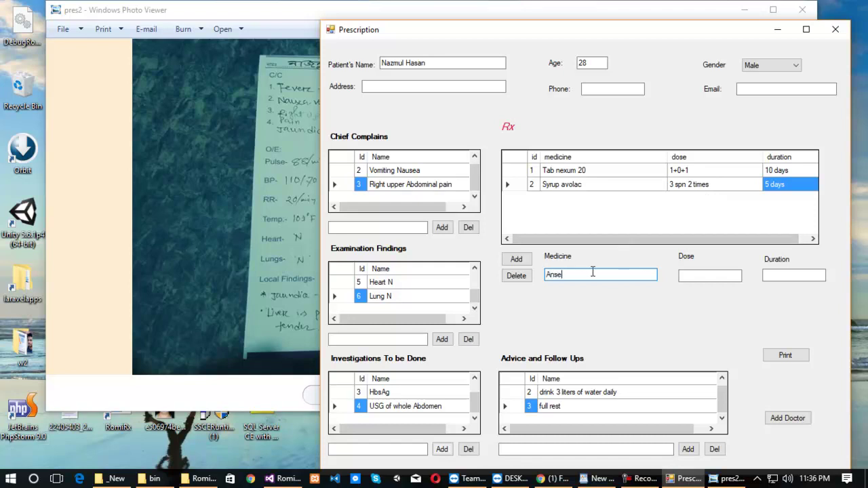
text(t 8)
click(701, 274)
text(1+0+1)
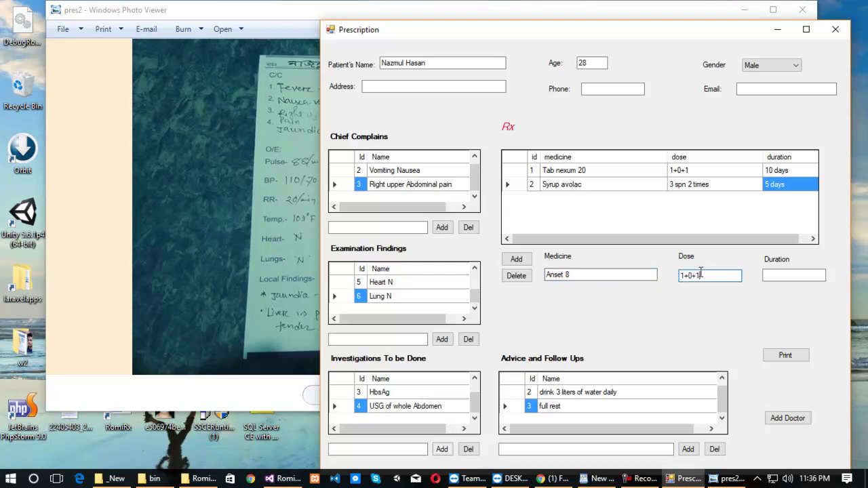
click(785, 275)
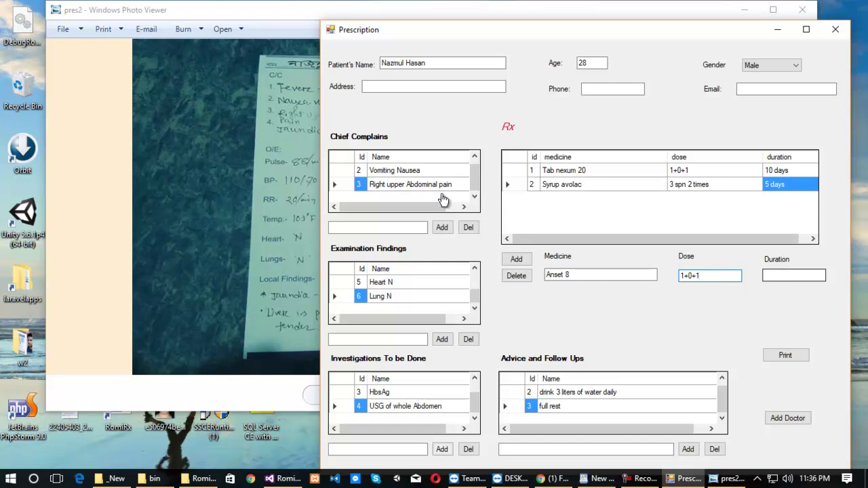
click(259, 137)
click(830, 124)
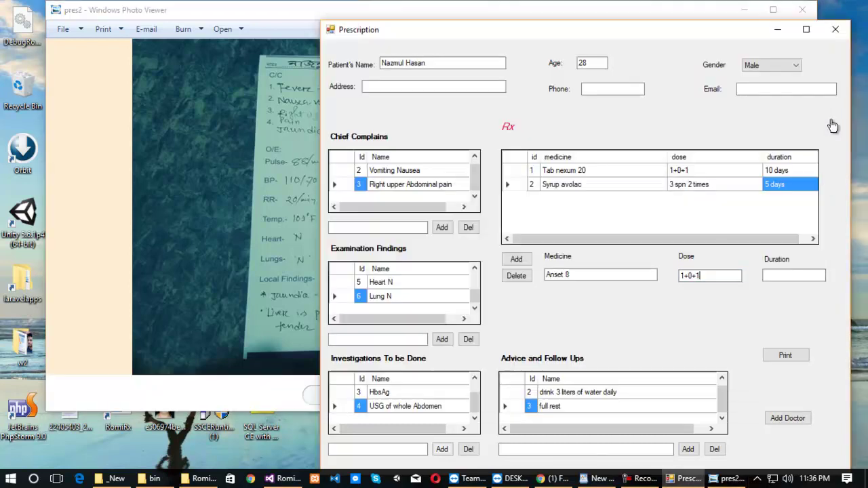
text(3 days)
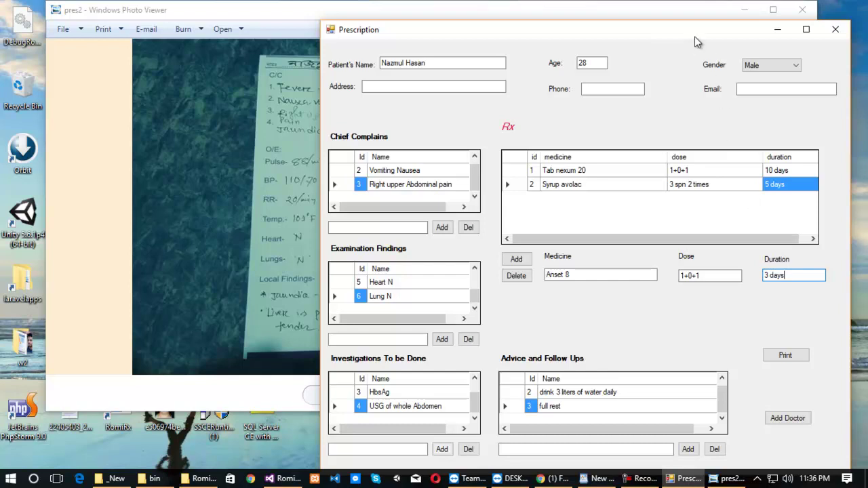
drag(694, 36, 630, 23)
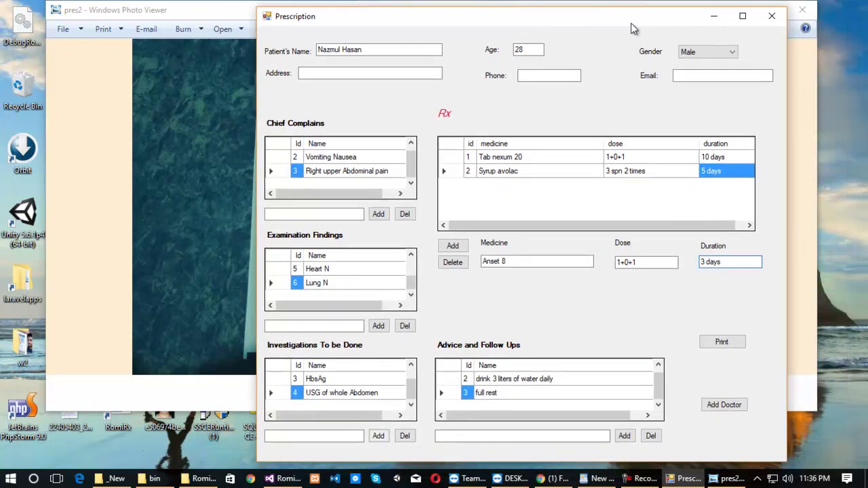
Maximize the prescription's print preview, scroll through the report, and bring up the Print dialog.
click(724, 342)
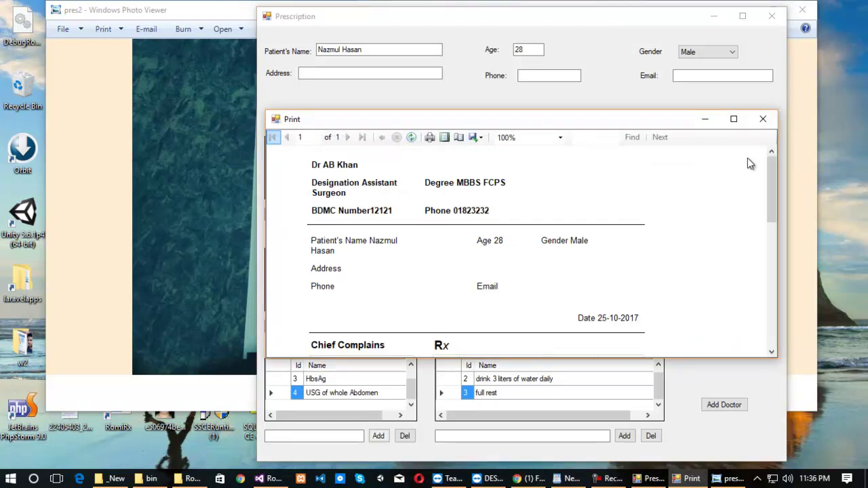
click(733, 119)
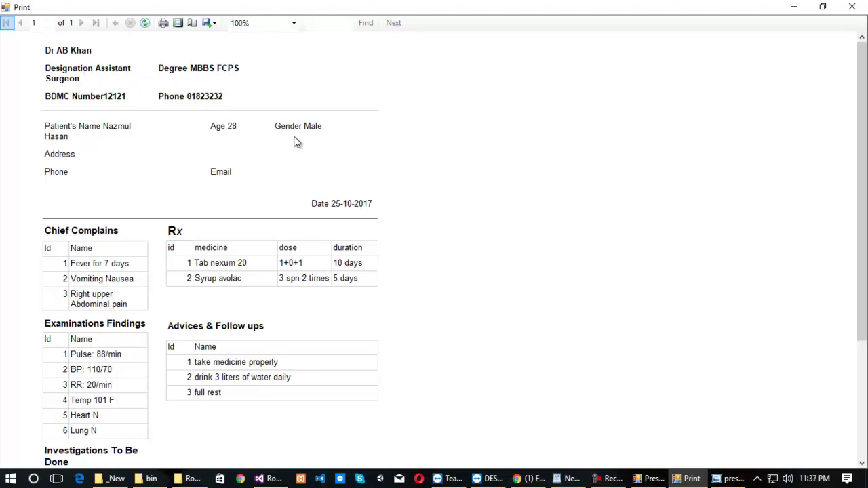
scroll(251, 148, down, 1)
scroll(251, 149, down, 3)
scroll(250, 149, up, 4)
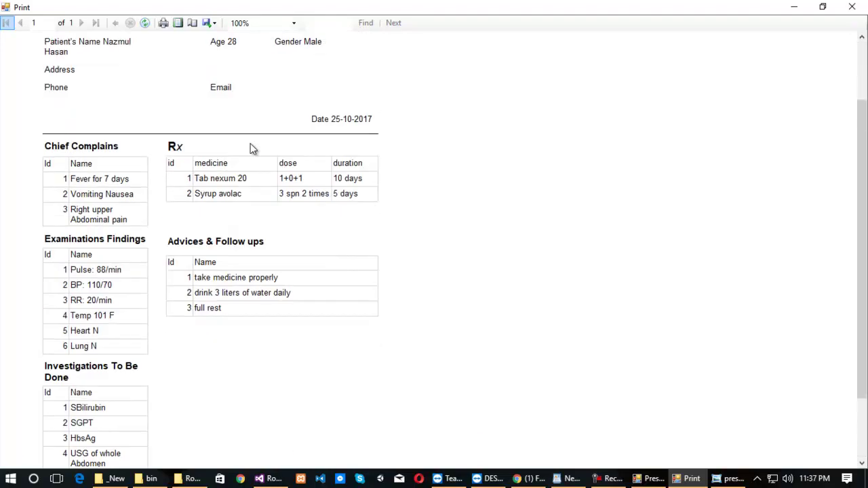
scroll(251, 149, down, 3)
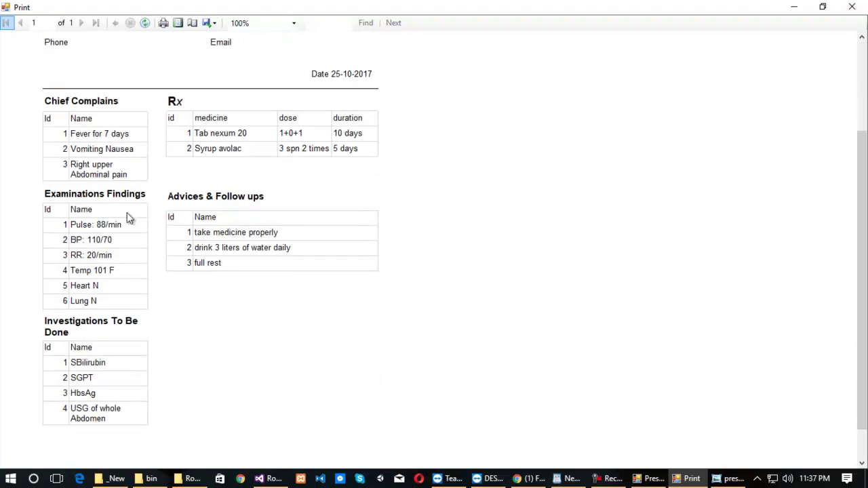
scroll(130, 217, up, 1)
scroll(130, 217, up, 1)
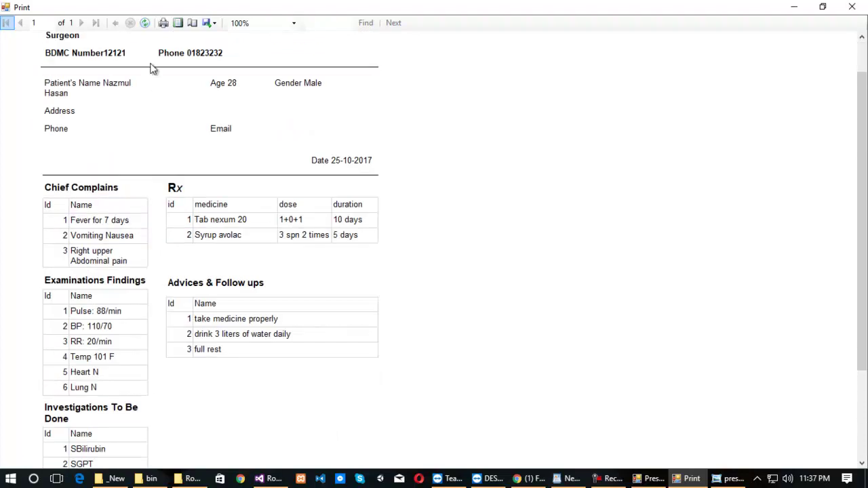
click(162, 26)
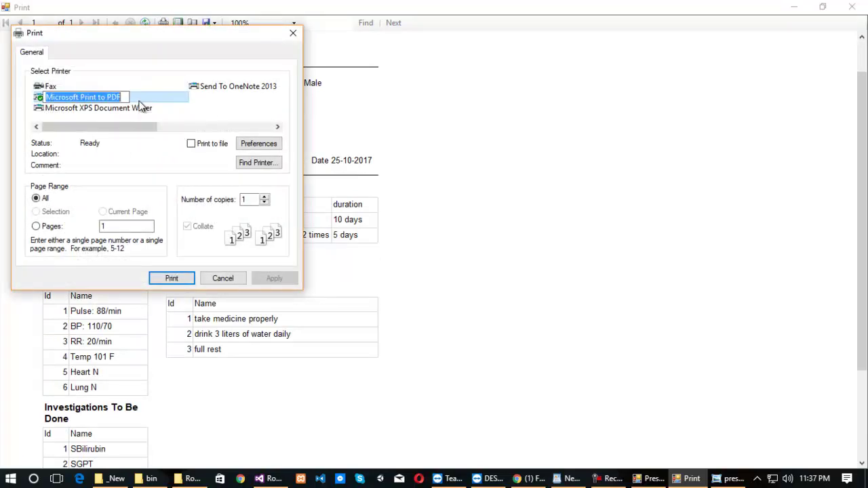
Print with Microsoft Print to PDF, saving the file as 'pres' in Desktop > rx > Final.
click(139, 109)
click(131, 98)
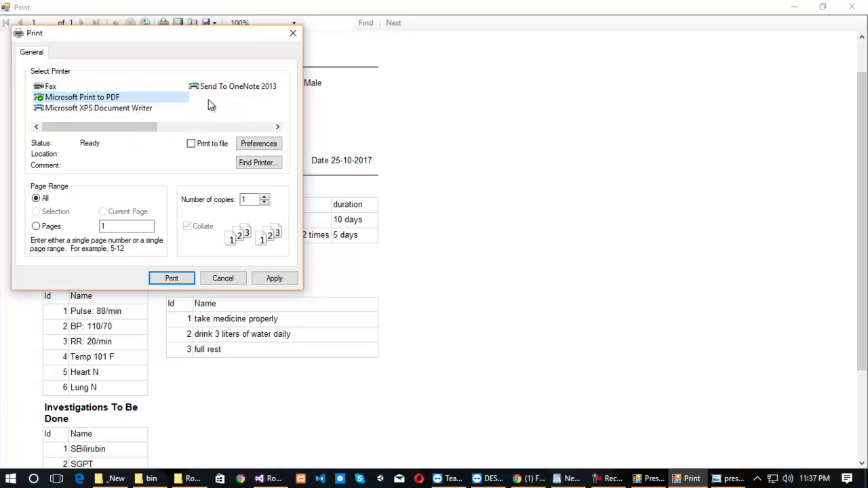
click(179, 278)
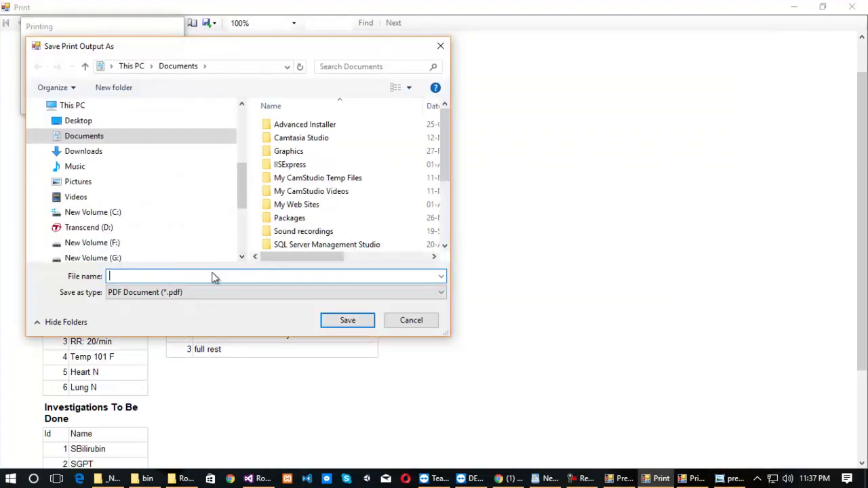
scroll(443, 162, down, 2)
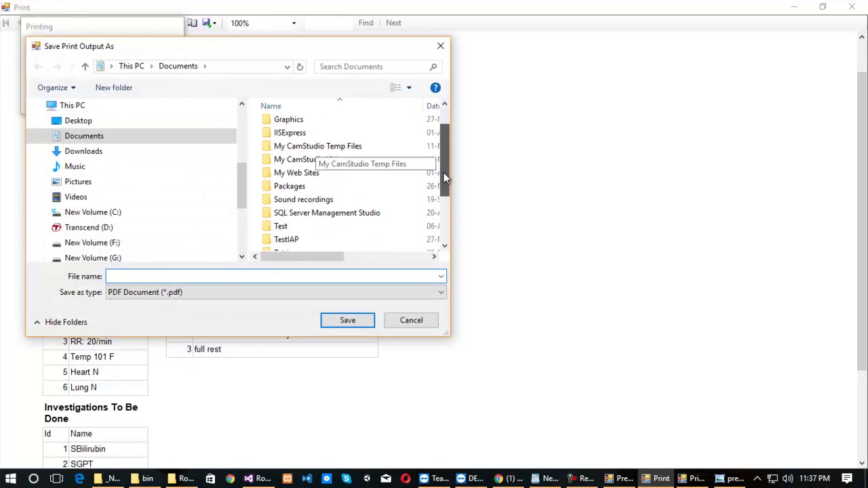
click(78, 121)
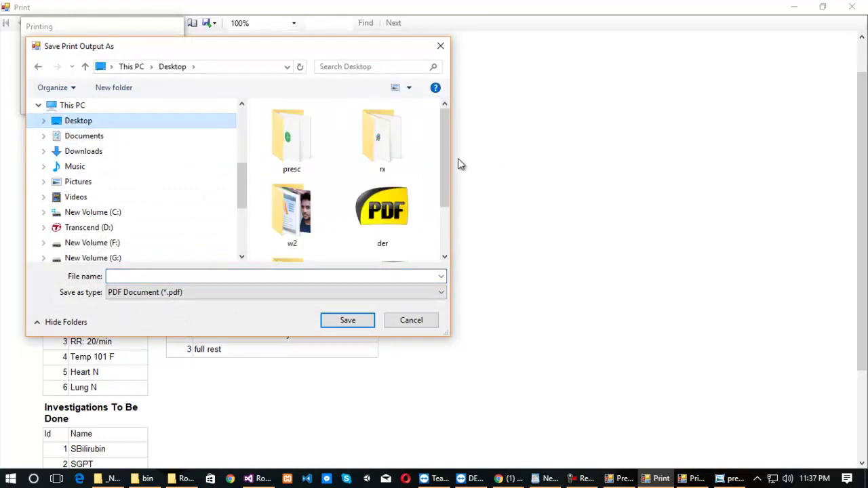
double_click(382, 139)
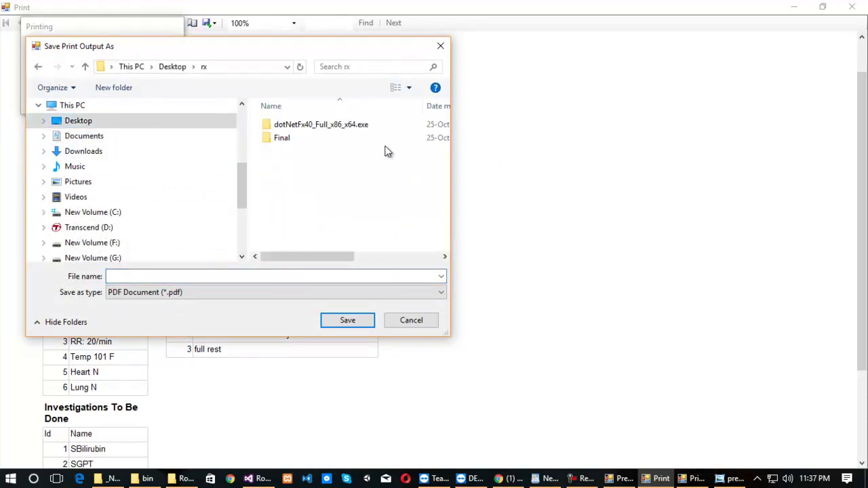
double_click(296, 135)
click(215, 276)
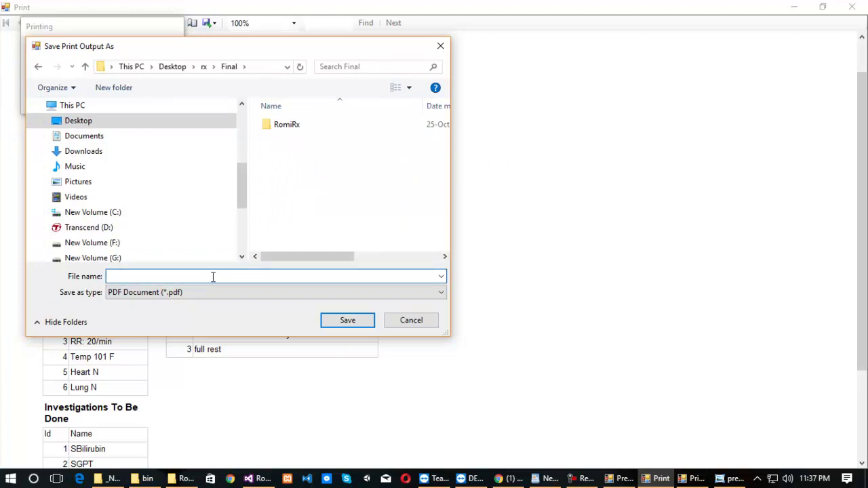
text(pres)
click(345, 321)
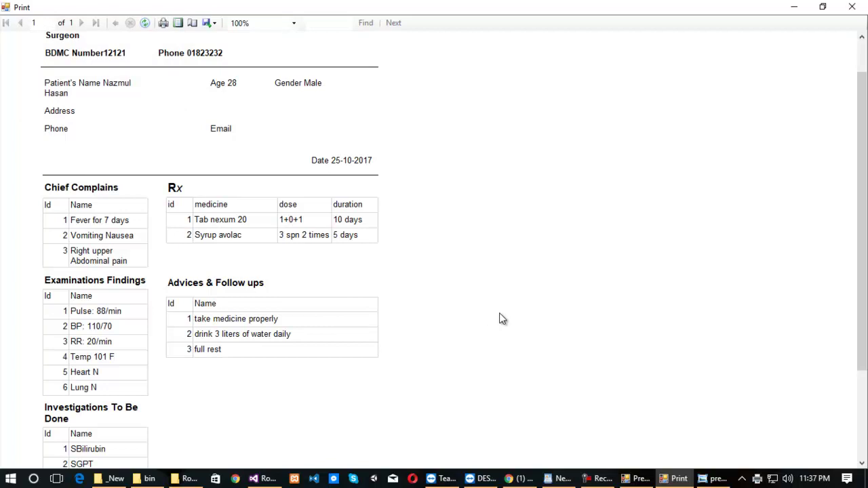
Open the saved pres PDF from the Final folder to check it.
click(190, 477)
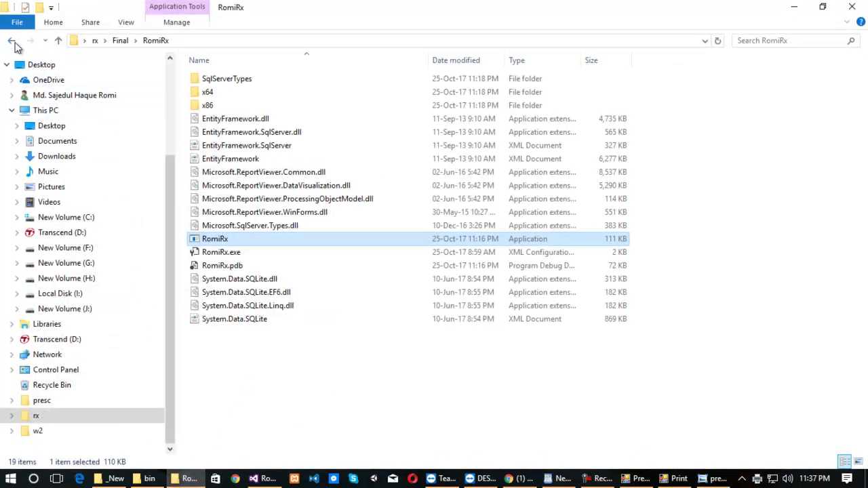
click(14, 42)
double_click(208, 92)
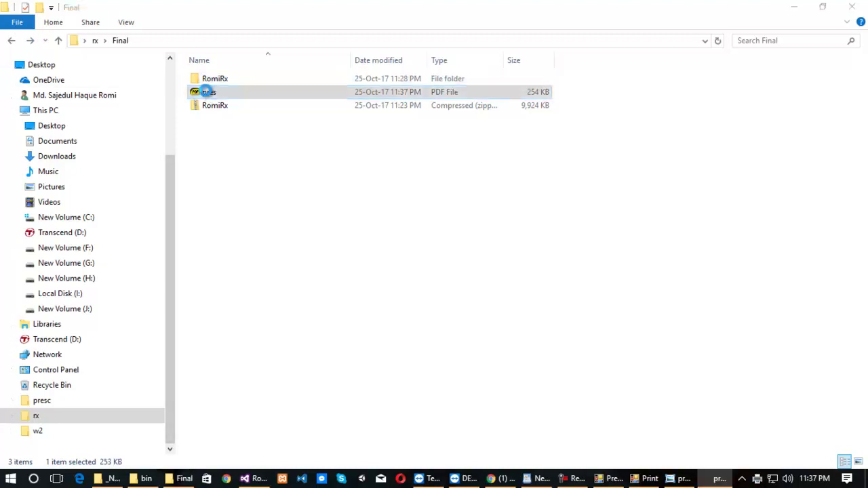